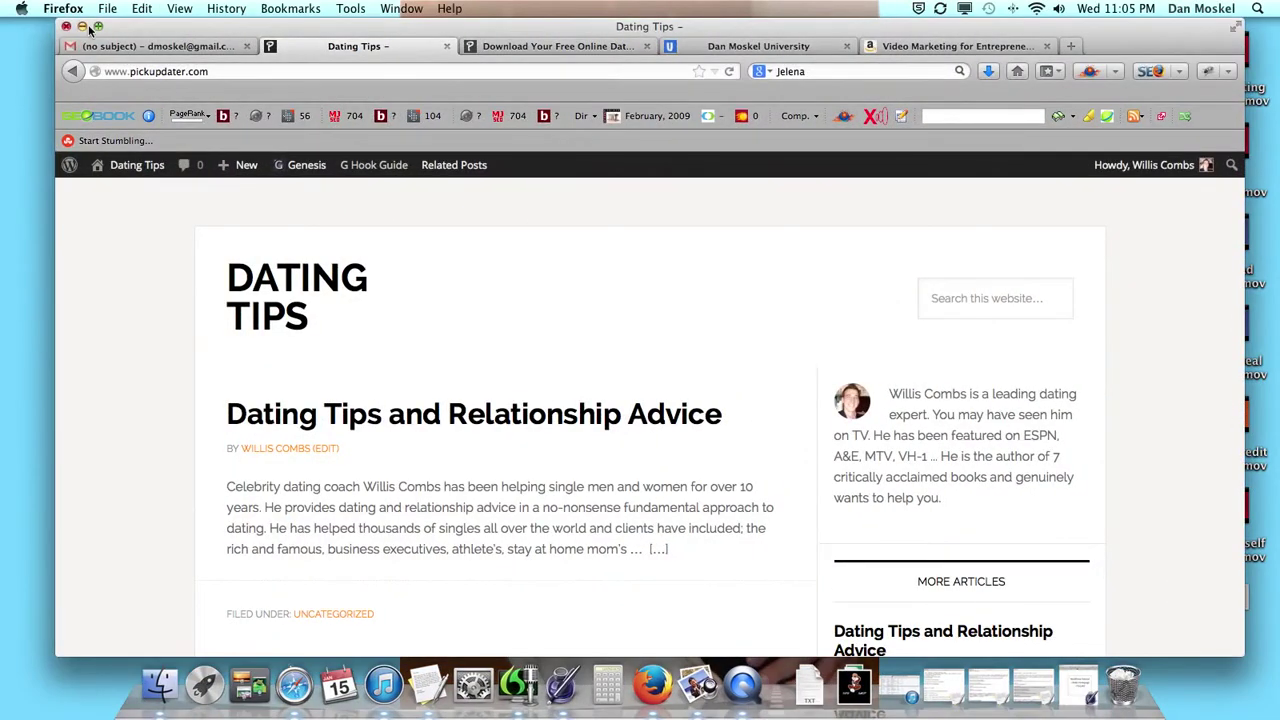
left_click(82, 27)
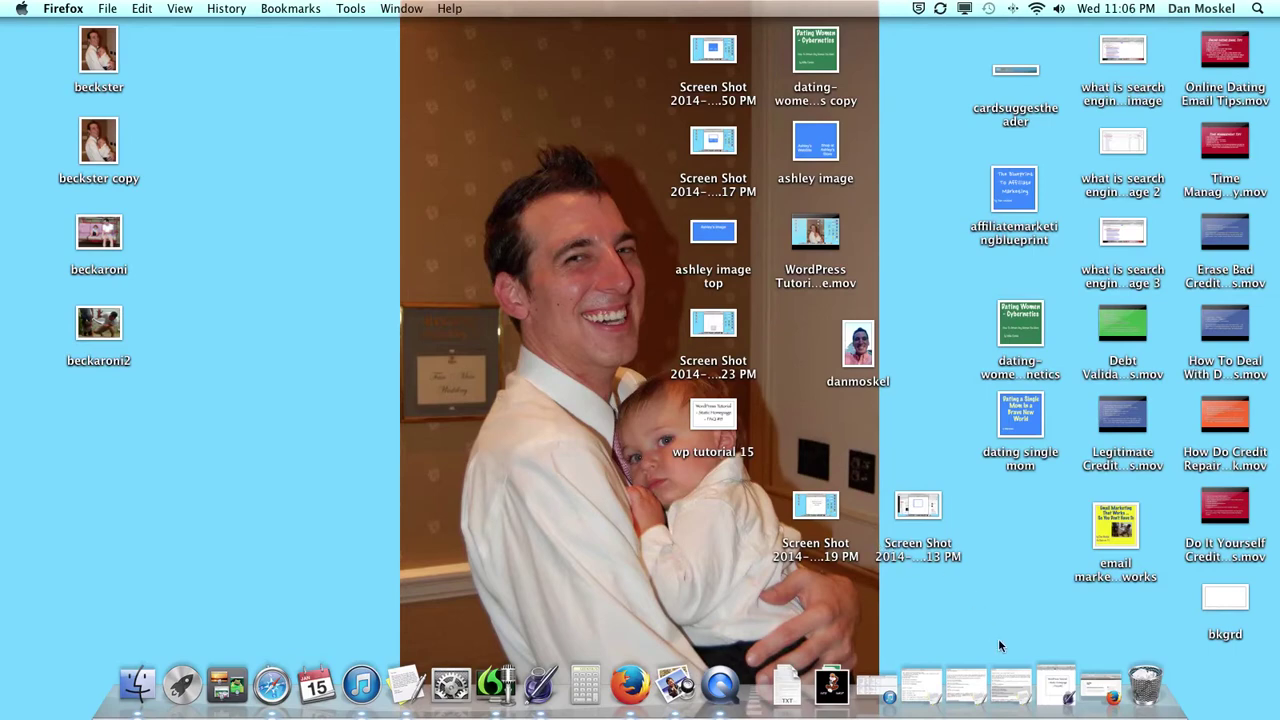
left_click(1097, 688)
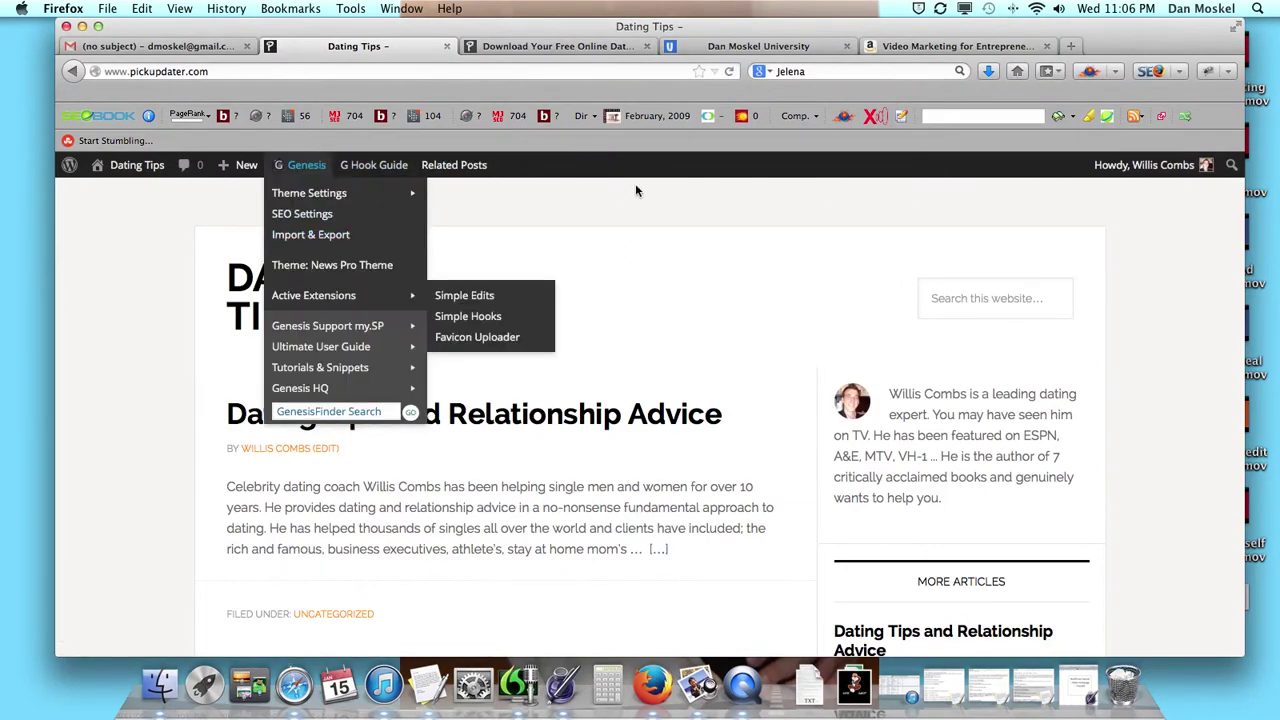
mouse_move(374, 165)
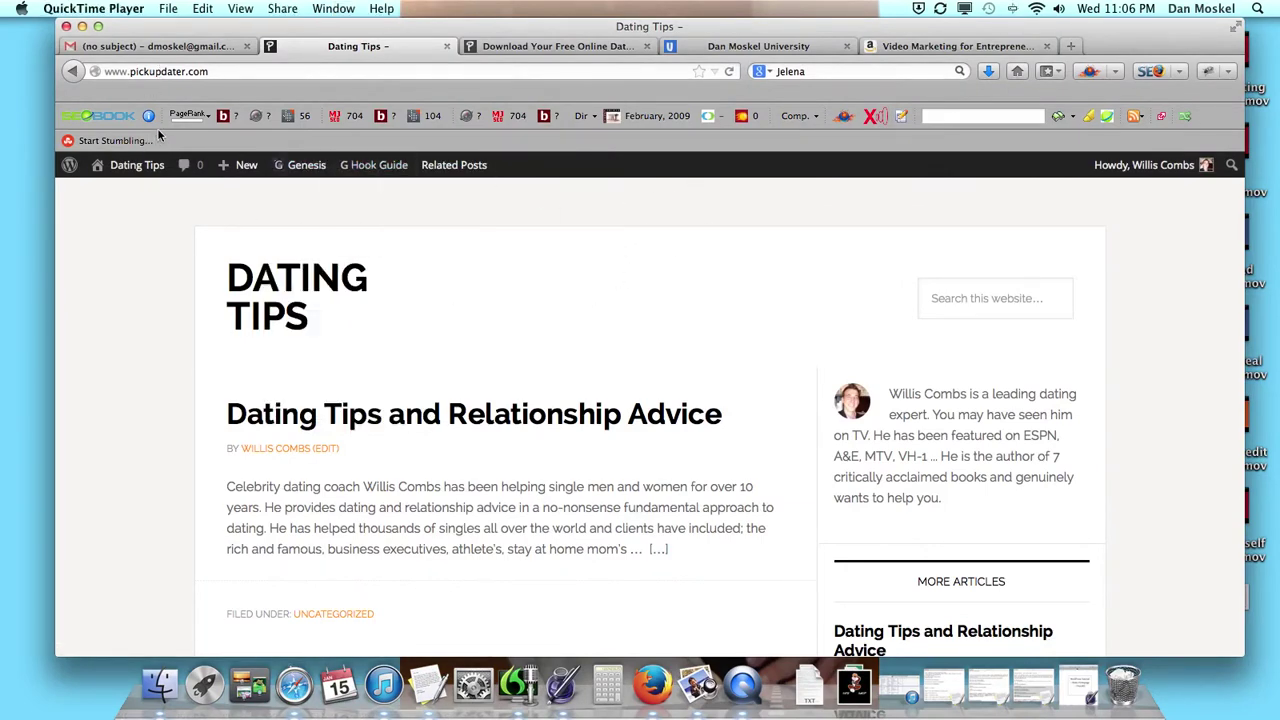
Go to the Dating Tips site's WordPress dashboard and open its Discussion settings
left_click(137, 170)
mouse_move(137, 170)
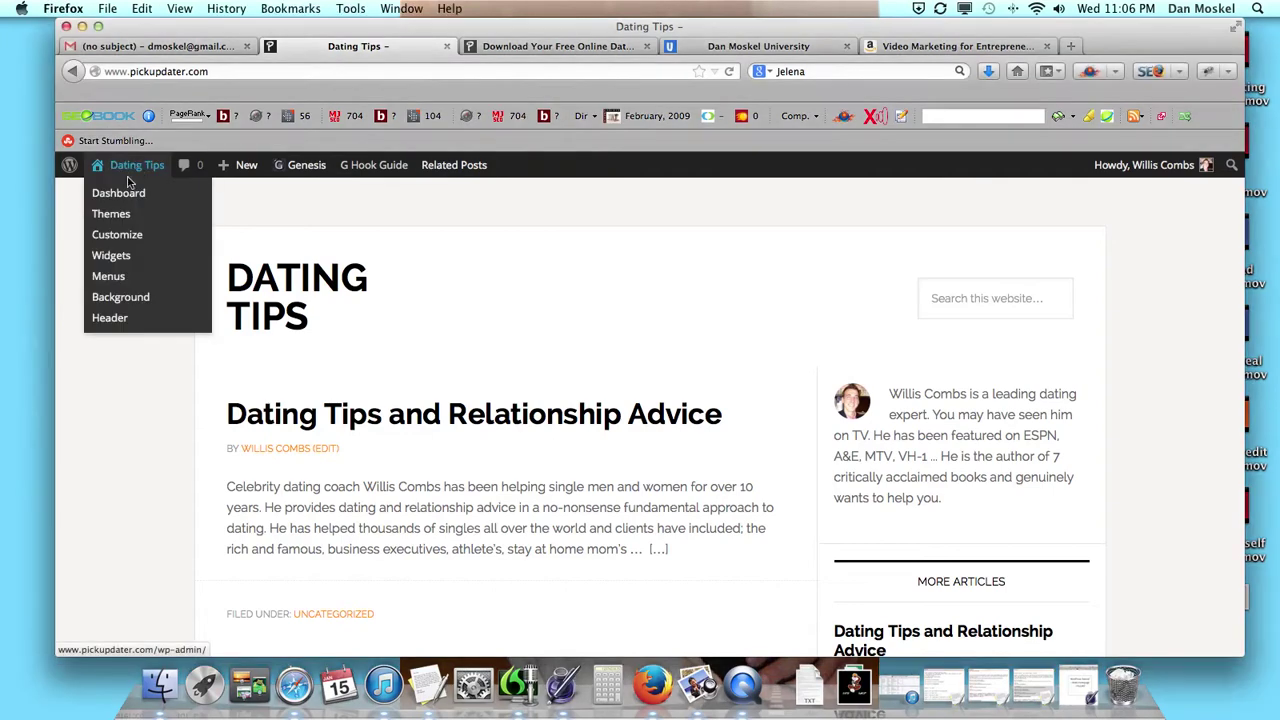
left_click(122, 195)
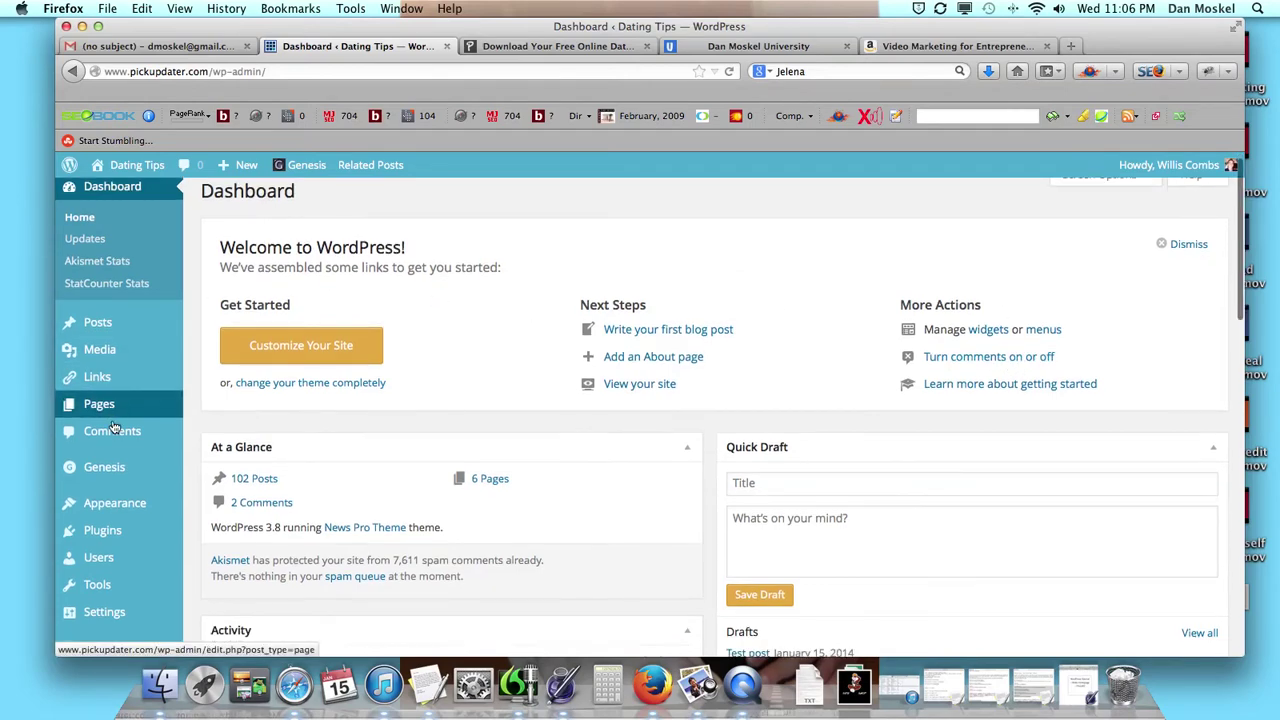
scroll(100, 410, "down", 3)
mouse_move(118, 488)
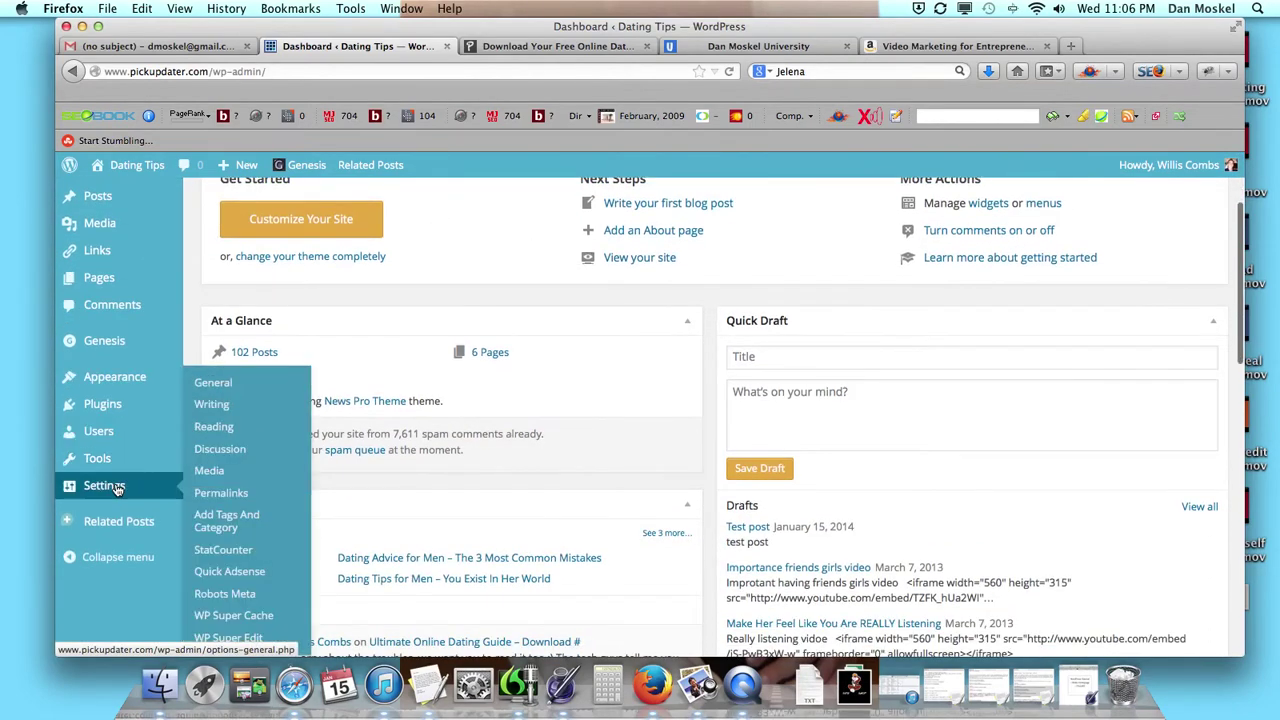
left_click(219, 450)
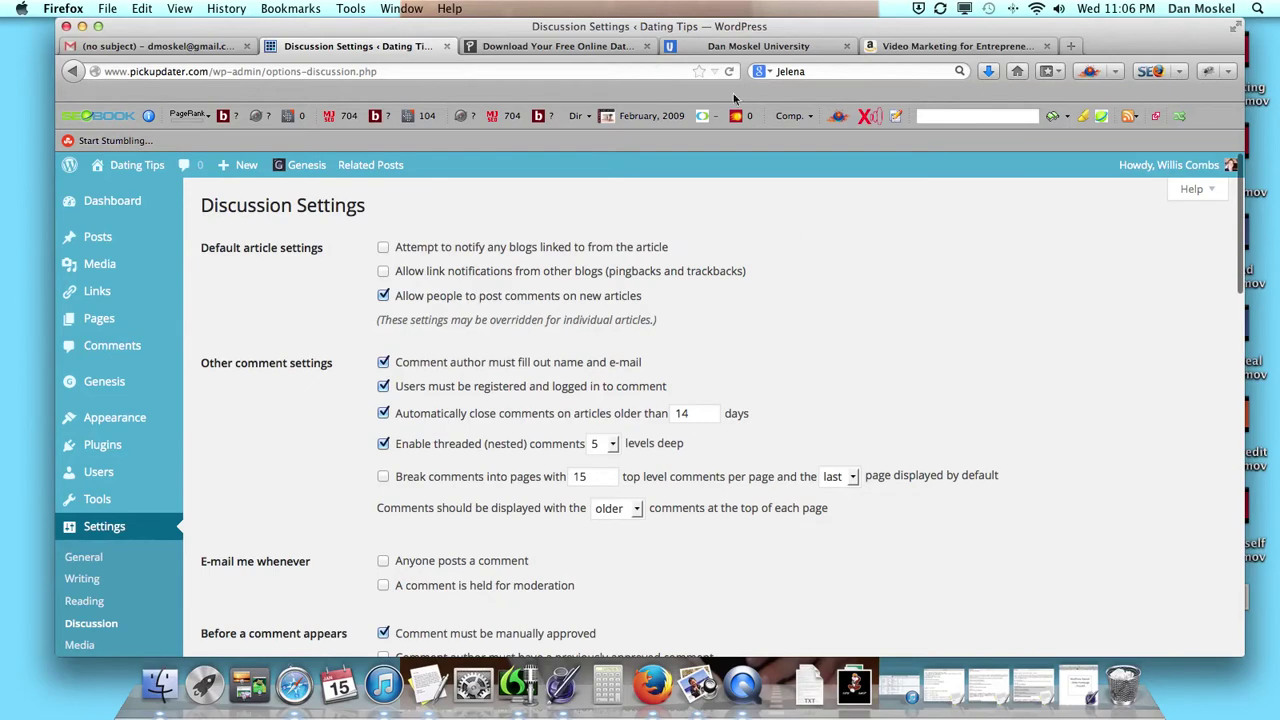
Enter the sample text "fdsxsfdsfdsfsd" in the comment form of the free online dating guide page without posting it
left_click(560, 46)
left_click(336, 328)
type("fdsxsfdsfdsfd")
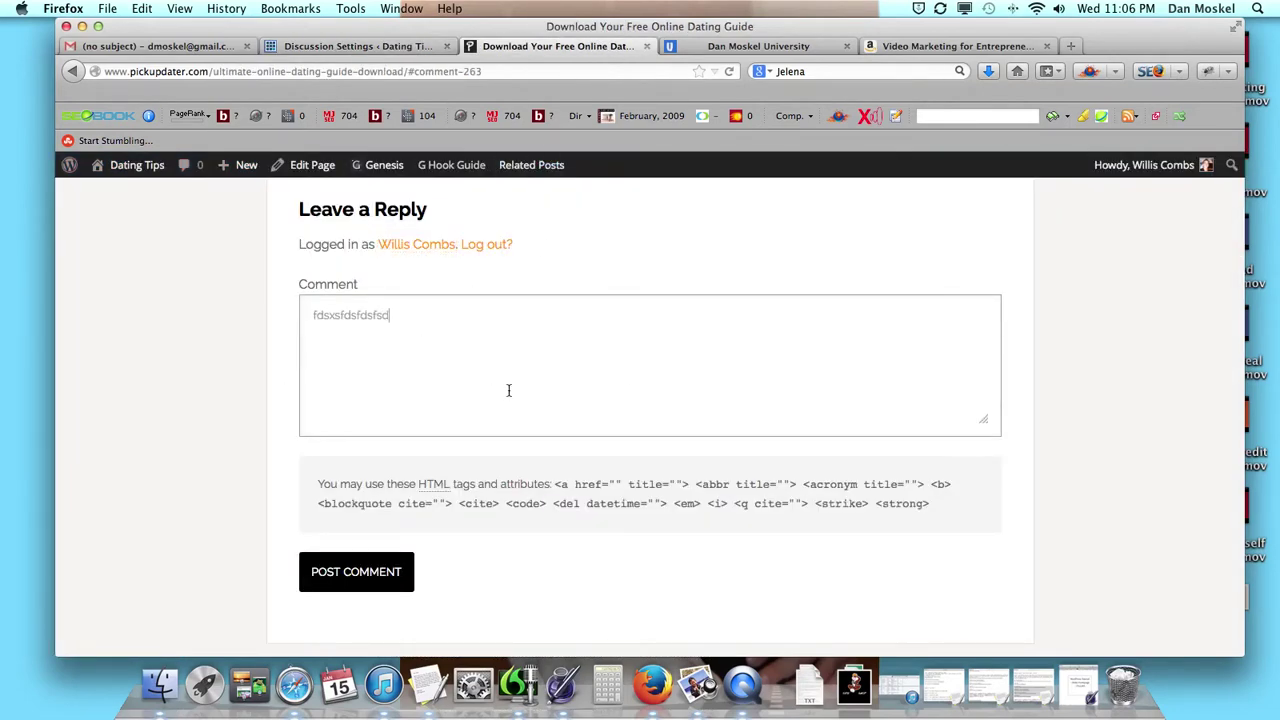
Disable "Allow people to post comments on new articles" in the site's Discussion settings
left_click(385, 46)
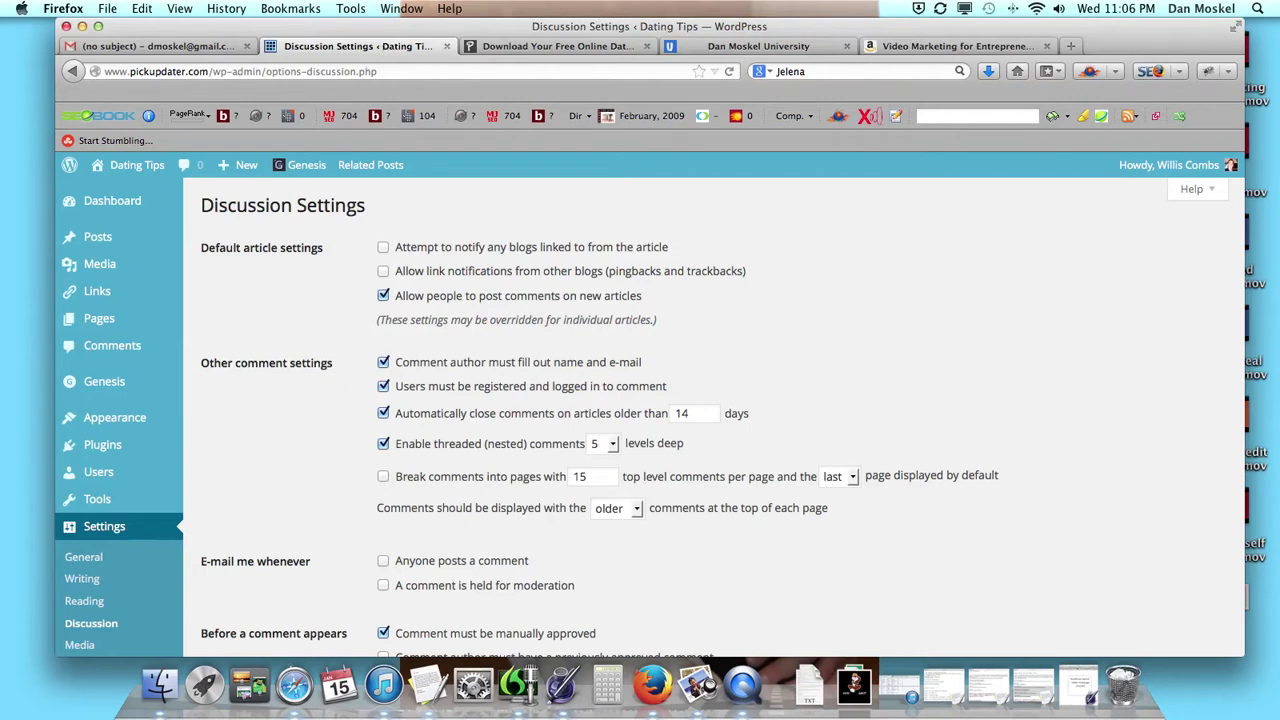
left_click(384, 297)
scroll(738, 324, "down", 1)
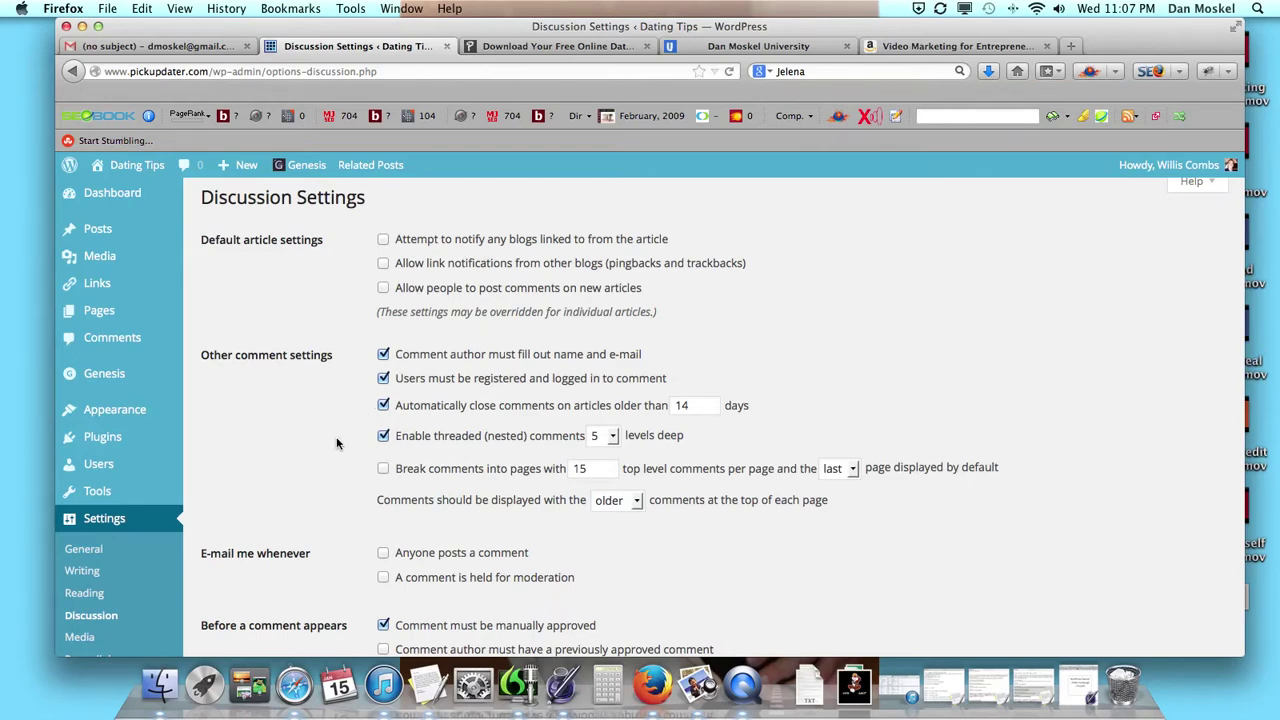
Review the remaining Discussion settings, including manual comment approval, comment moderation and the comment blacklist
scroll(334, 456, "down", 2)
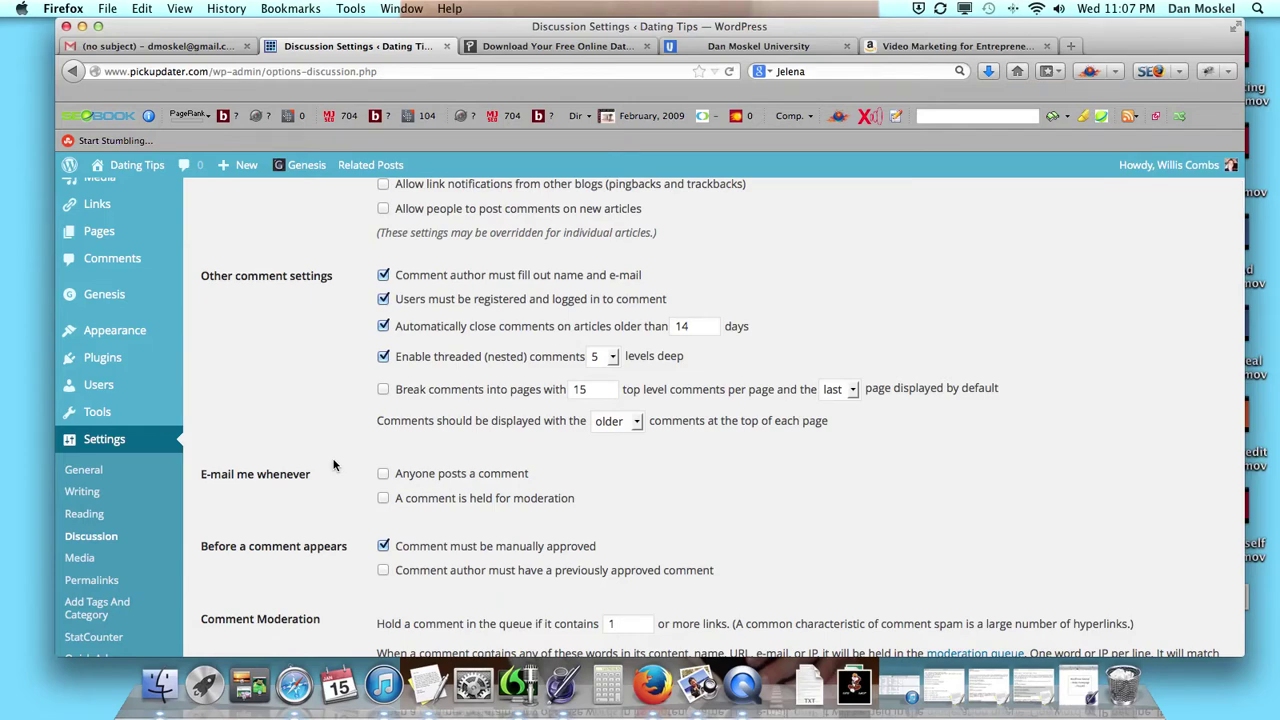
scroll(337, 458, "down", 3)
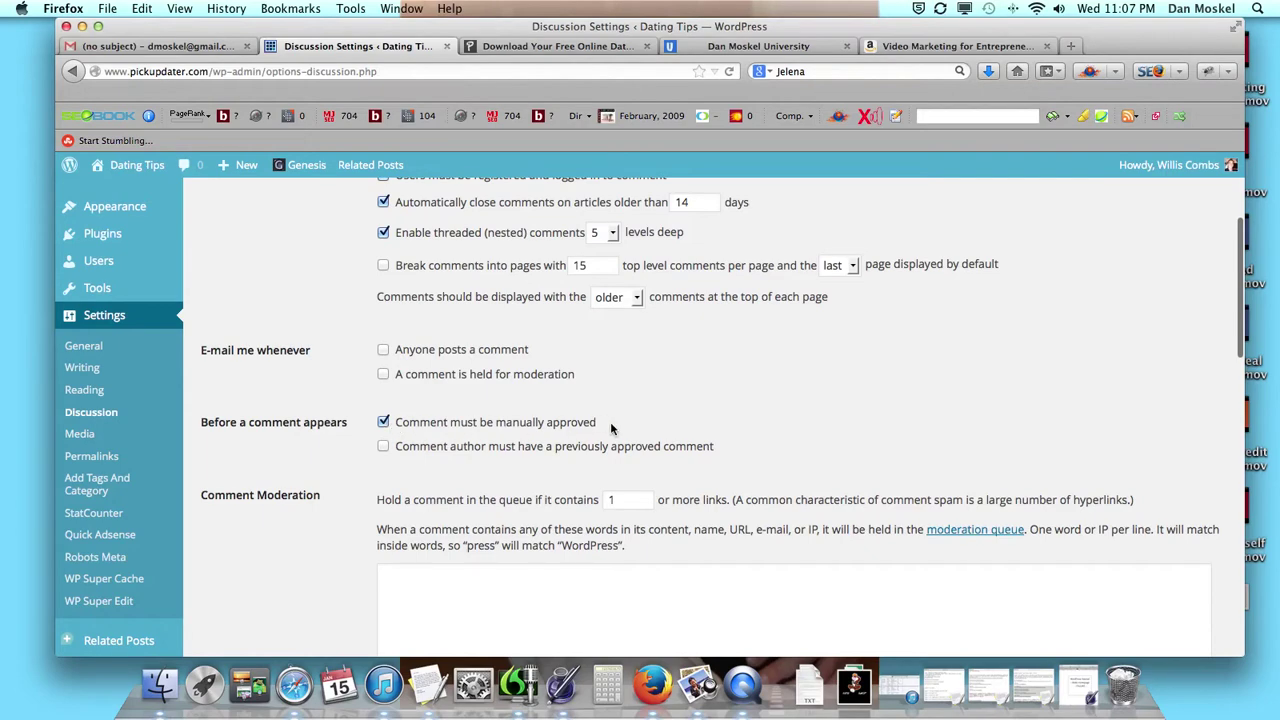
left_click_drag(611, 424, 399, 429)
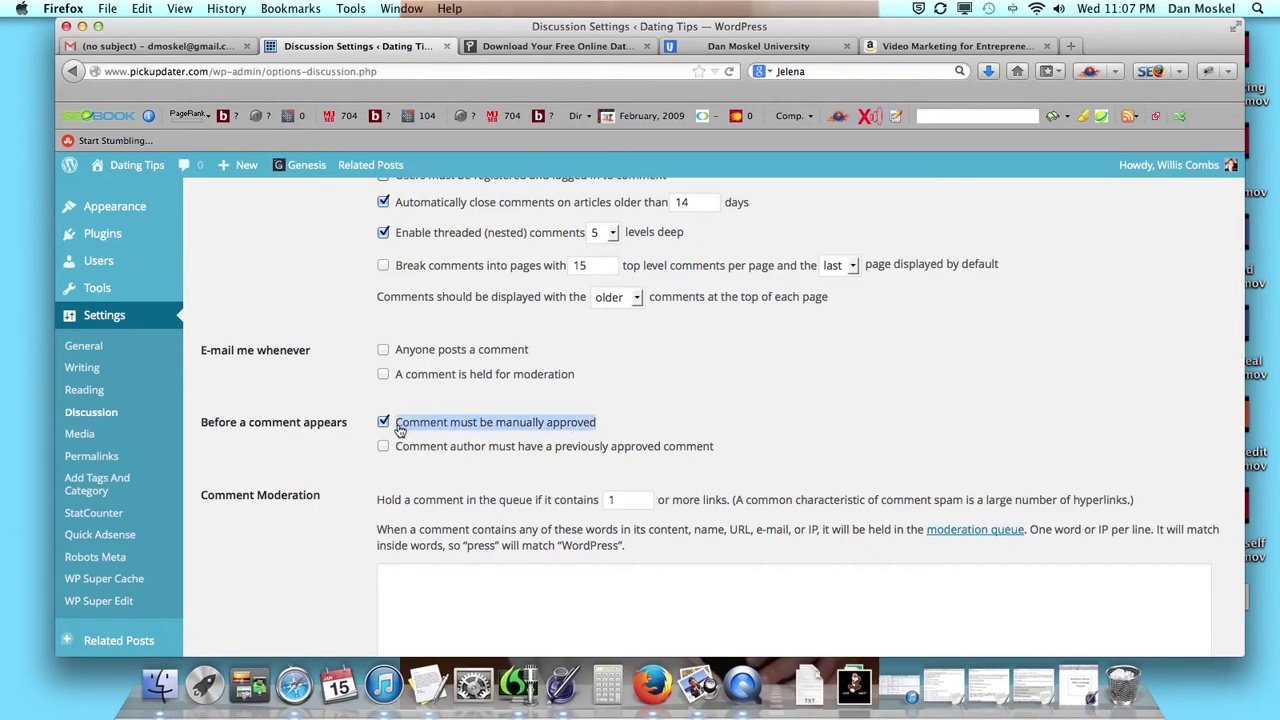
scroll(575, 420, "down", 6)
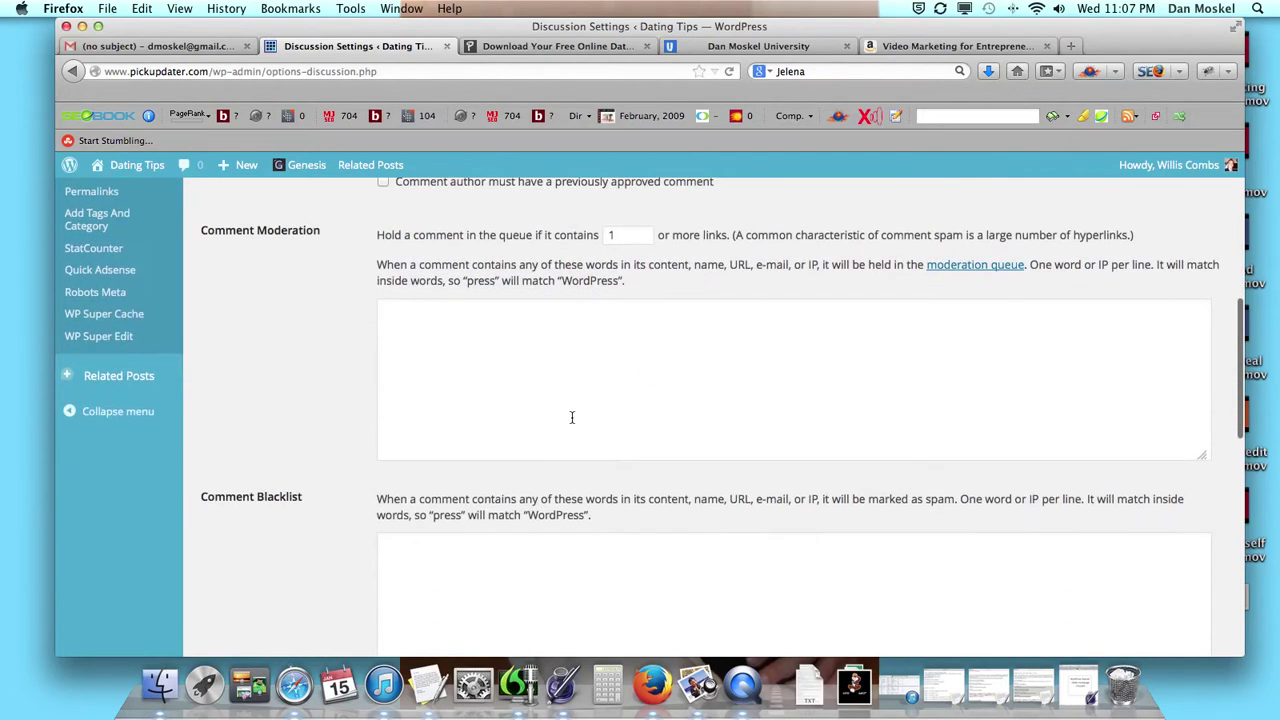
scroll(569, 420, "down", 7)
scroll(550, 431, "up", 10)
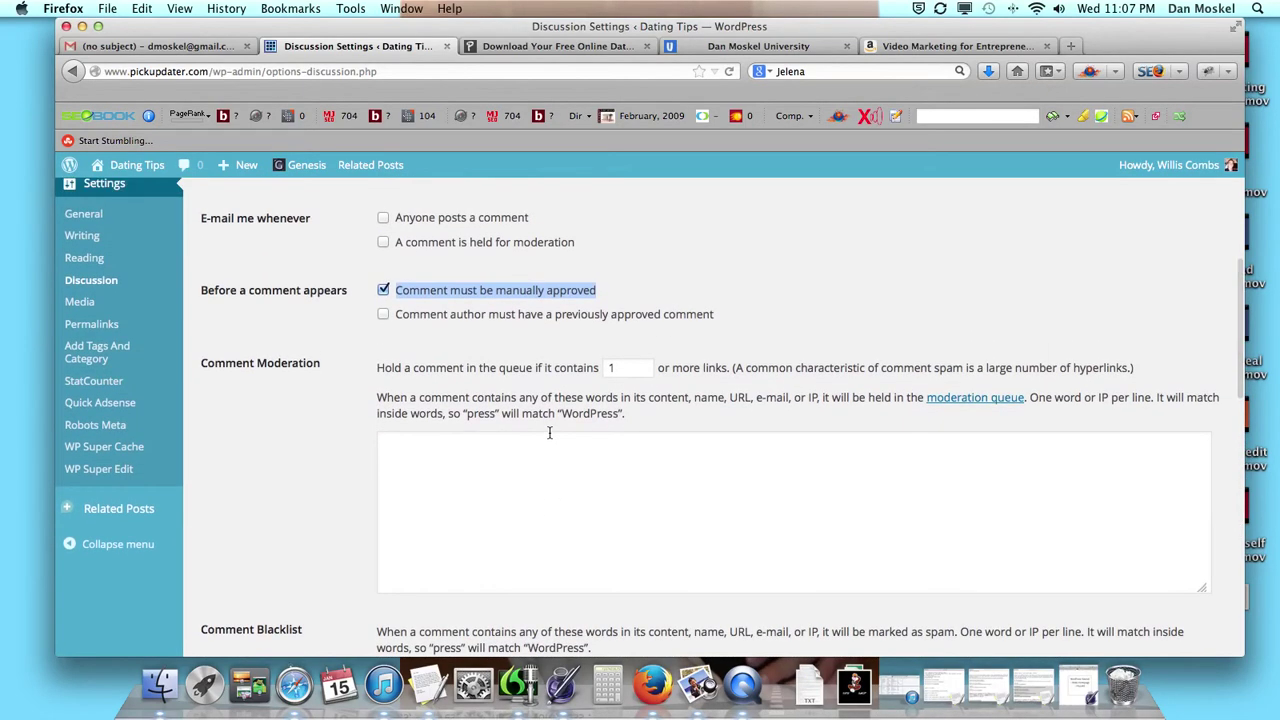
scroll(545, 434, "up", 4)
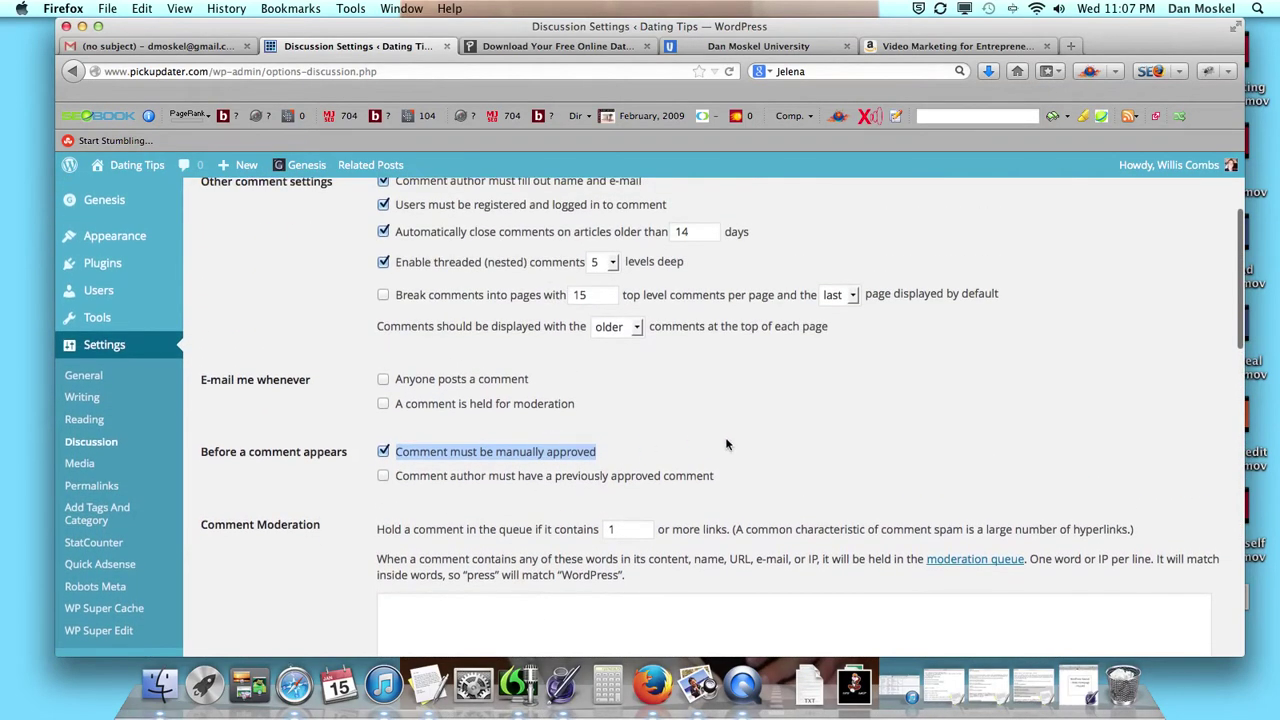
scroll(725, 442, "up", 5)
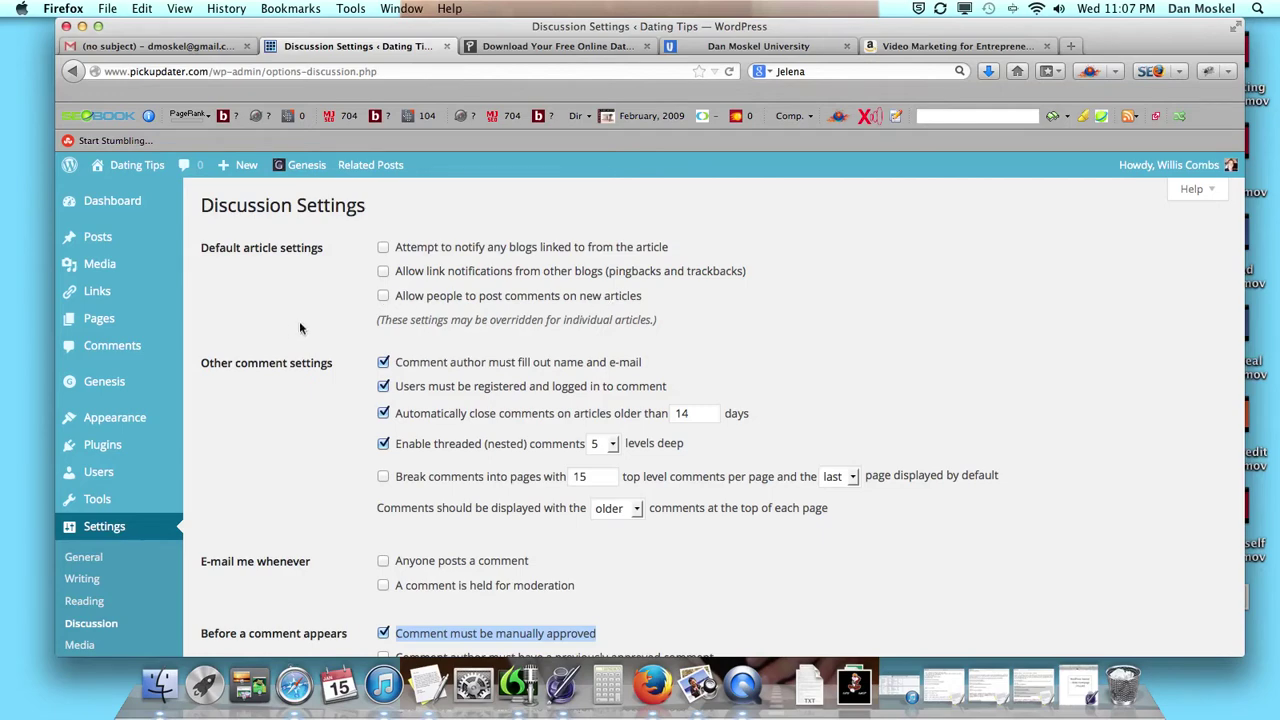
Save the changed Discussion settings
scroll(292, 327, "down", 15)
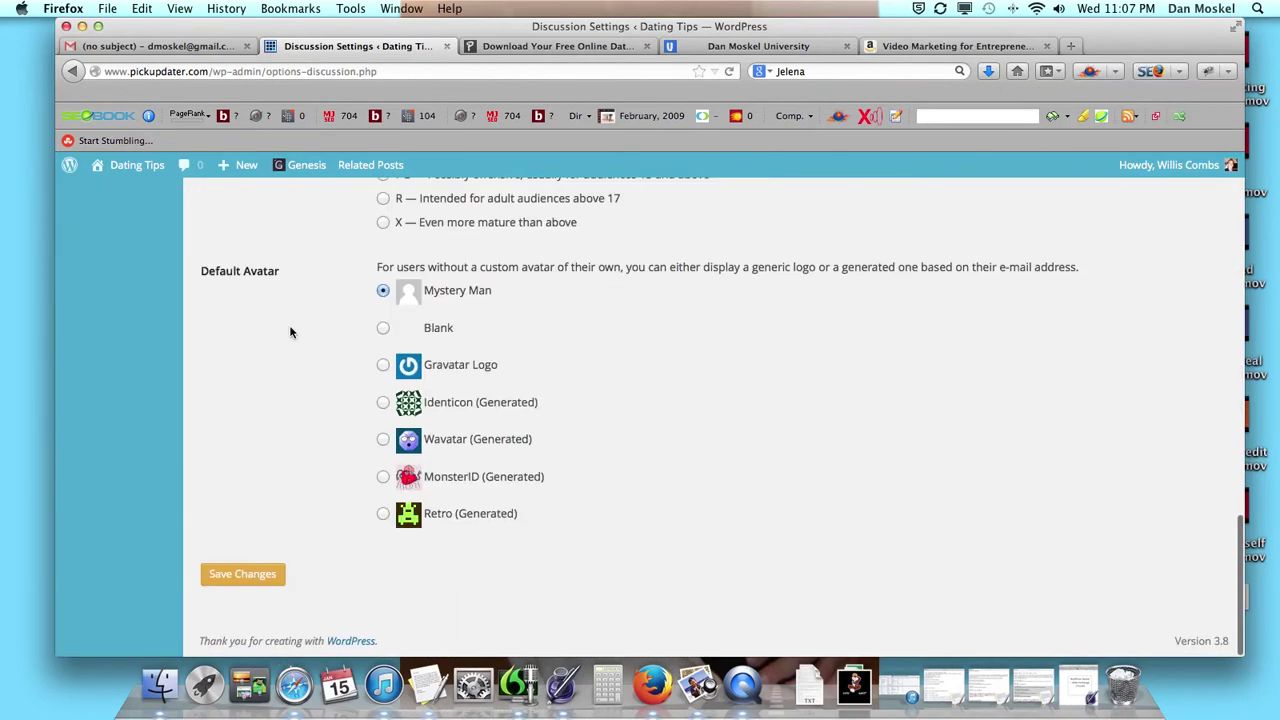
left_click(260, 577)
scroll(337, 350, "up", 5)
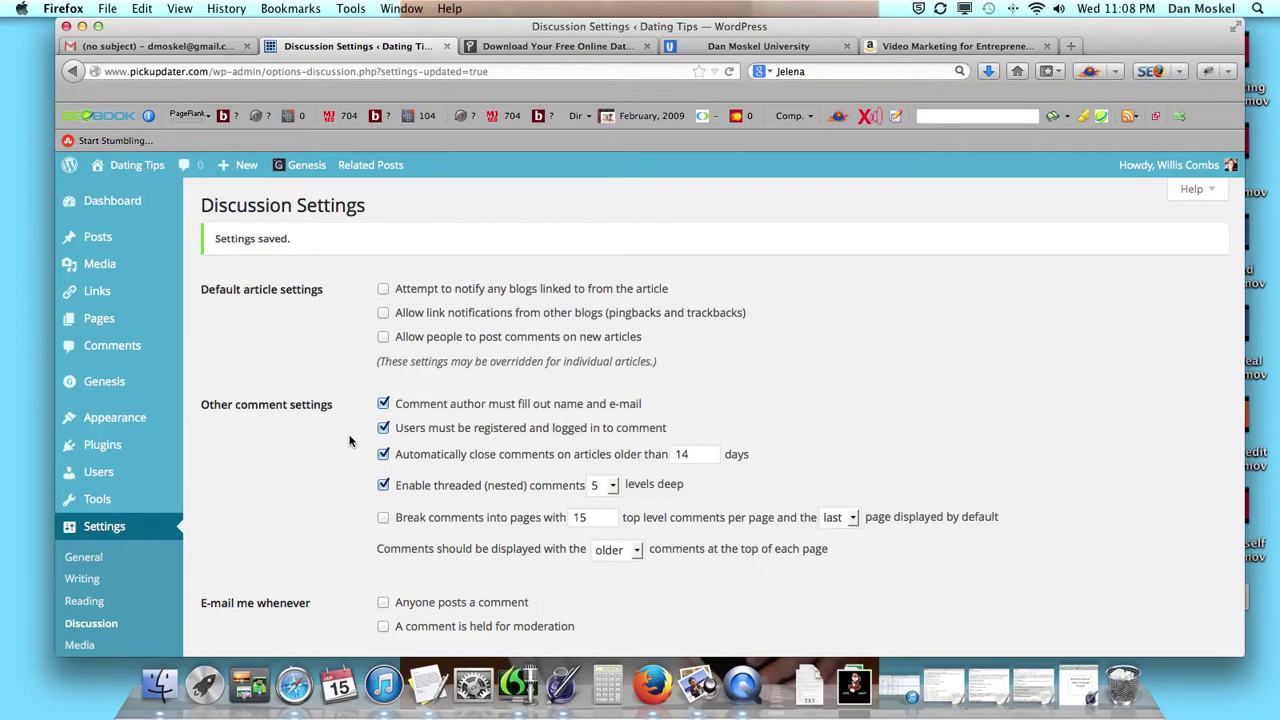
Open the free online dating guide download page for editing in a new browser tab
left_click(546, 45)
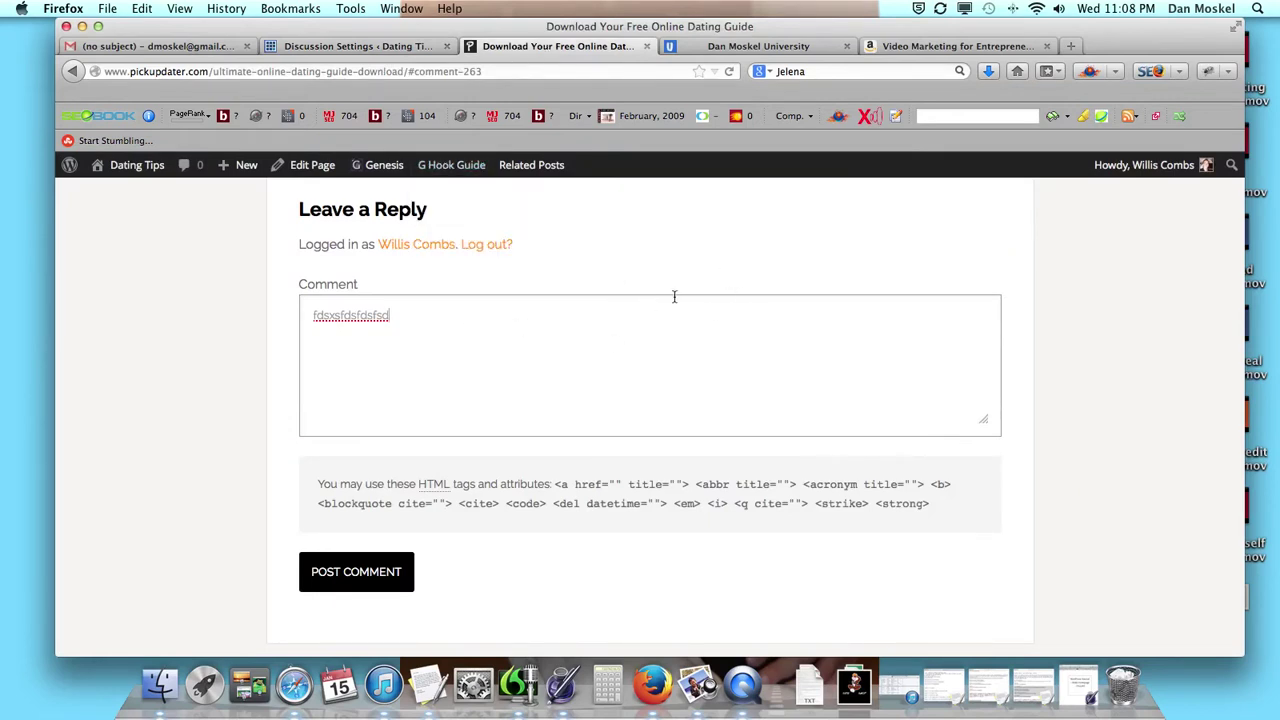
right_click(306, 165)
left_click(330, 171)
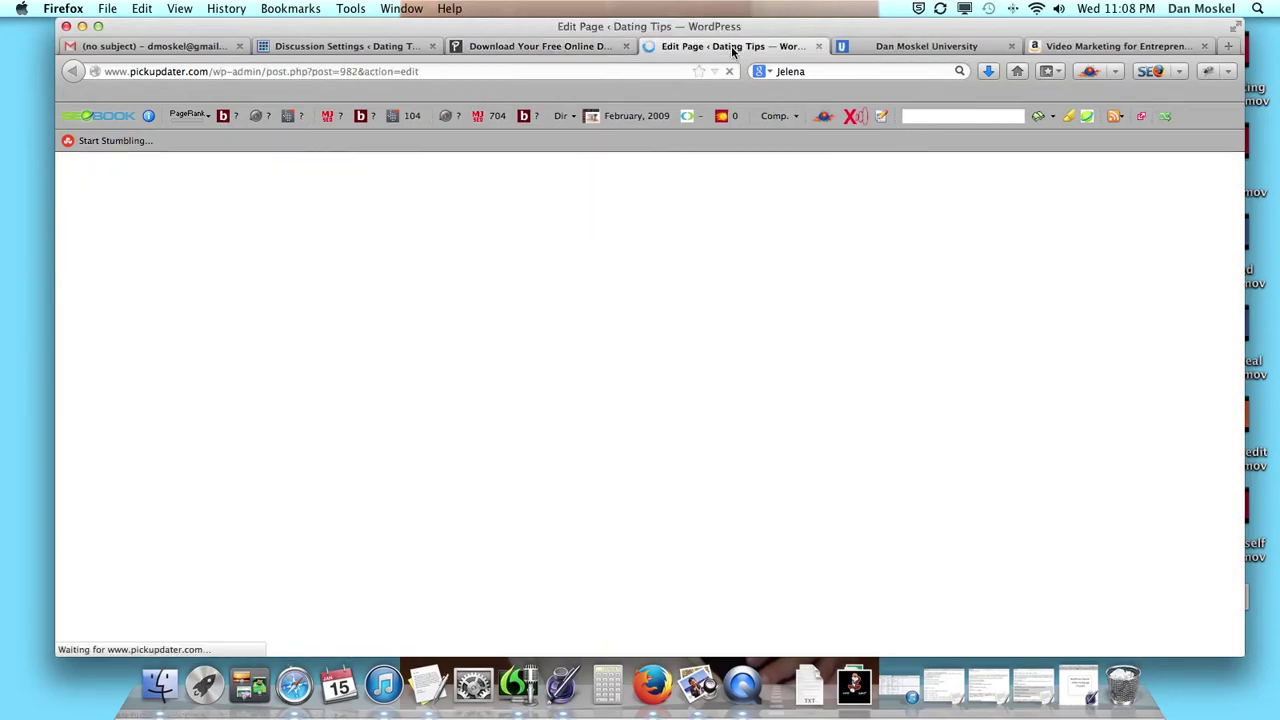
left_click(731, 46)
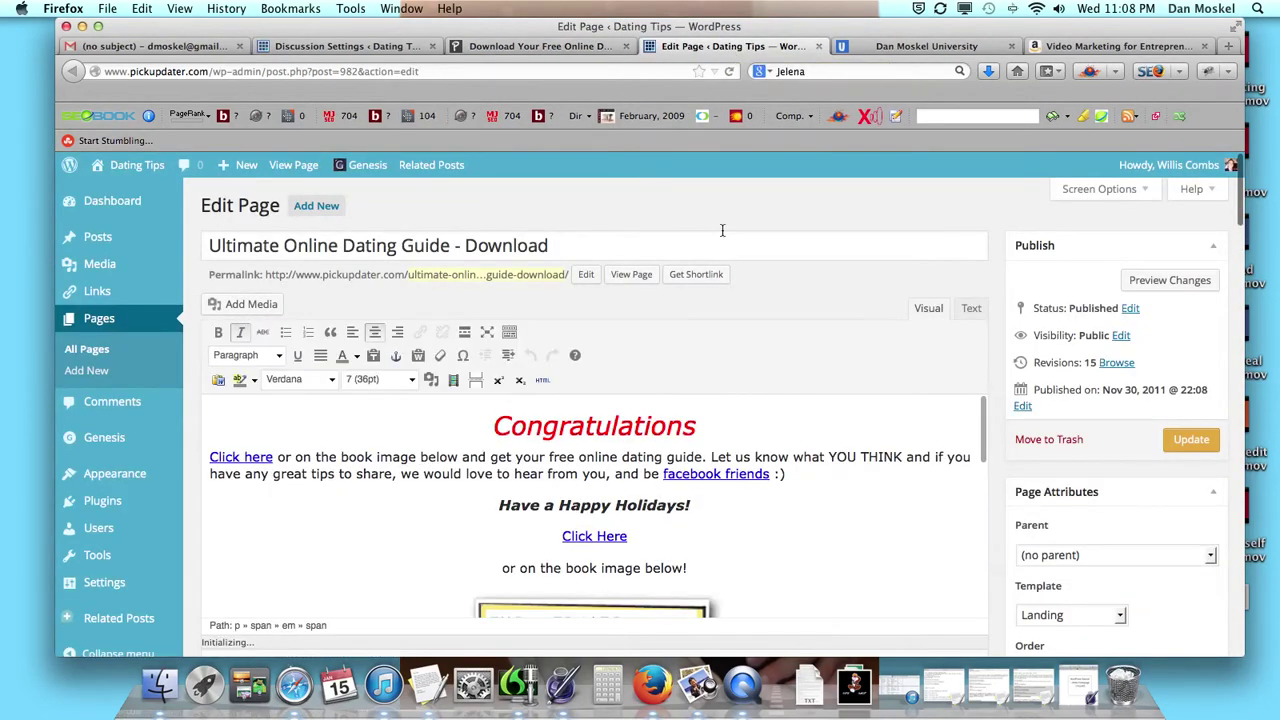
Turn off "Allow comments" in the Discussion section of the Ultimate Online Dating Guide - Download page
scroll(800, 200, "down", 5)
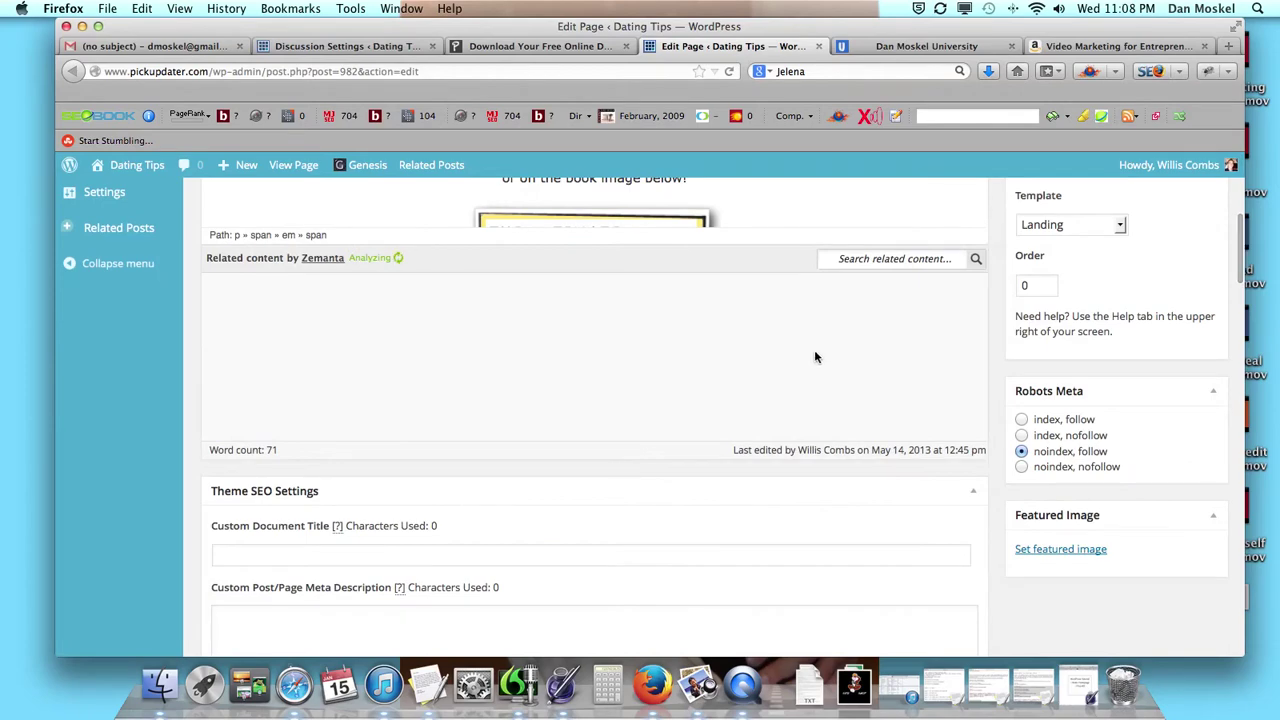
scroll(1003, 377, "down", 12)
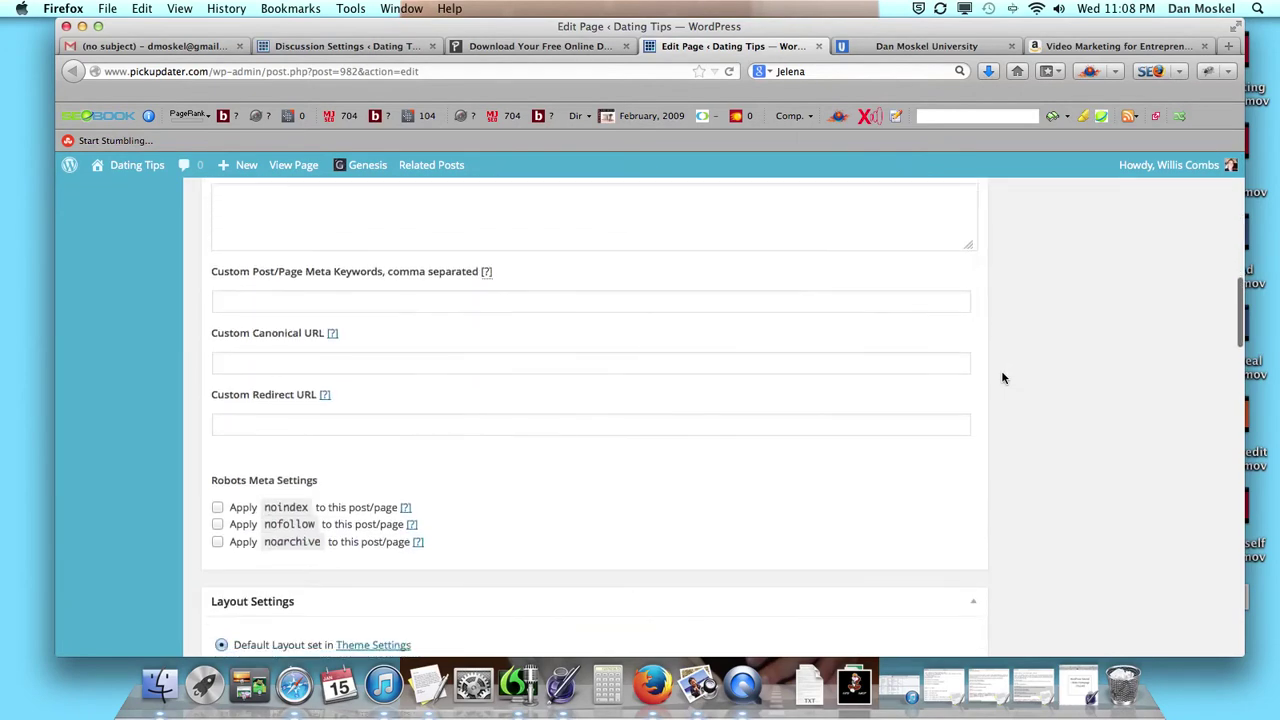
scroll(1003, 377, "down", 6)
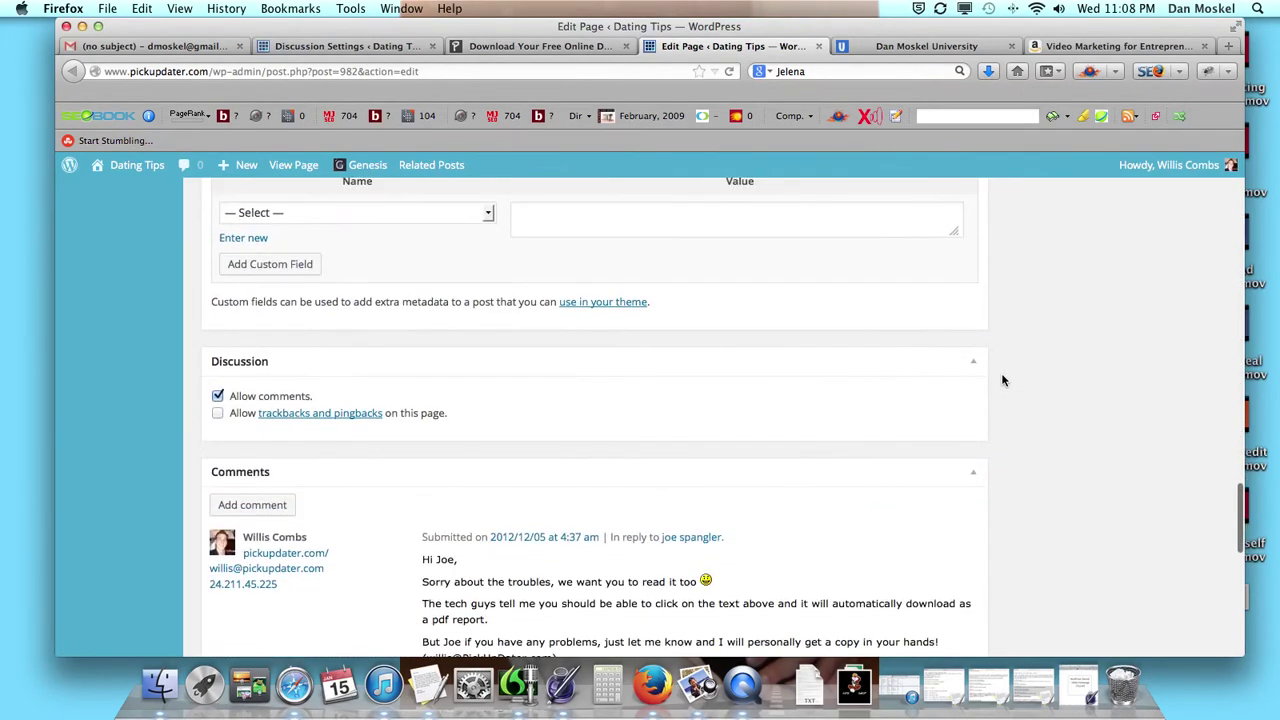
scroll(600, 310, "up", 18)
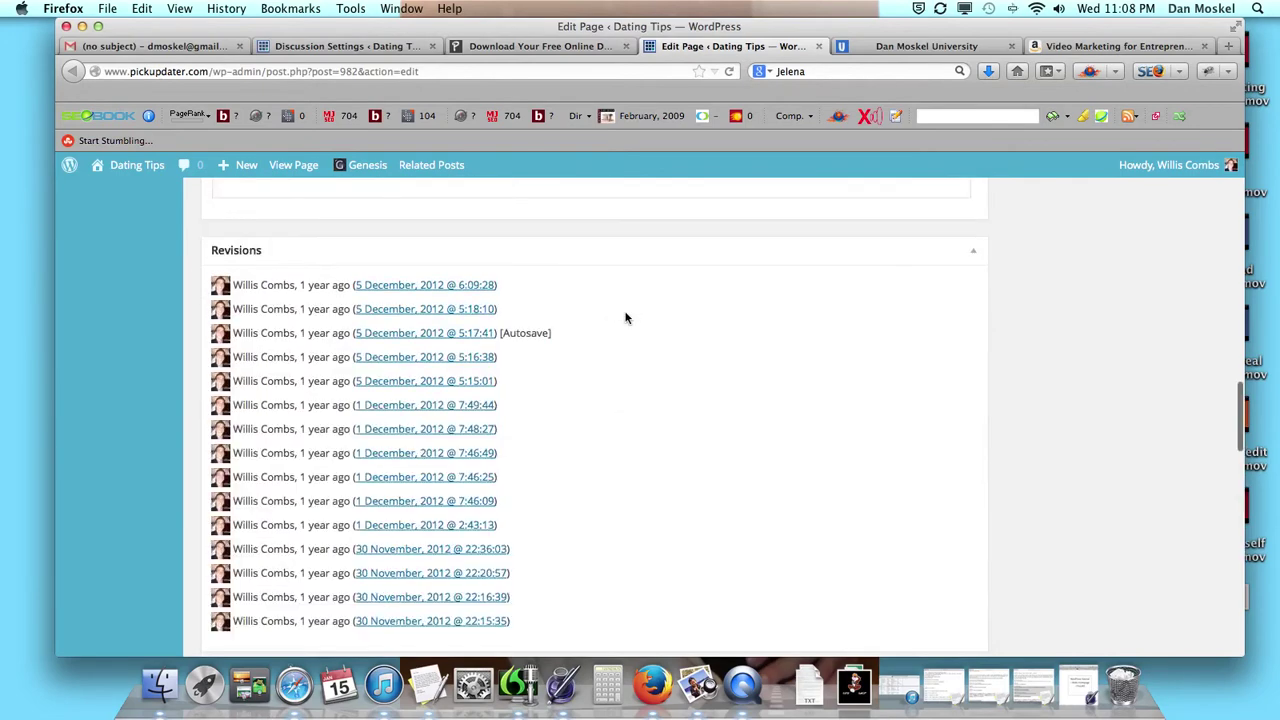
scroll(772, 449, "down", 6)
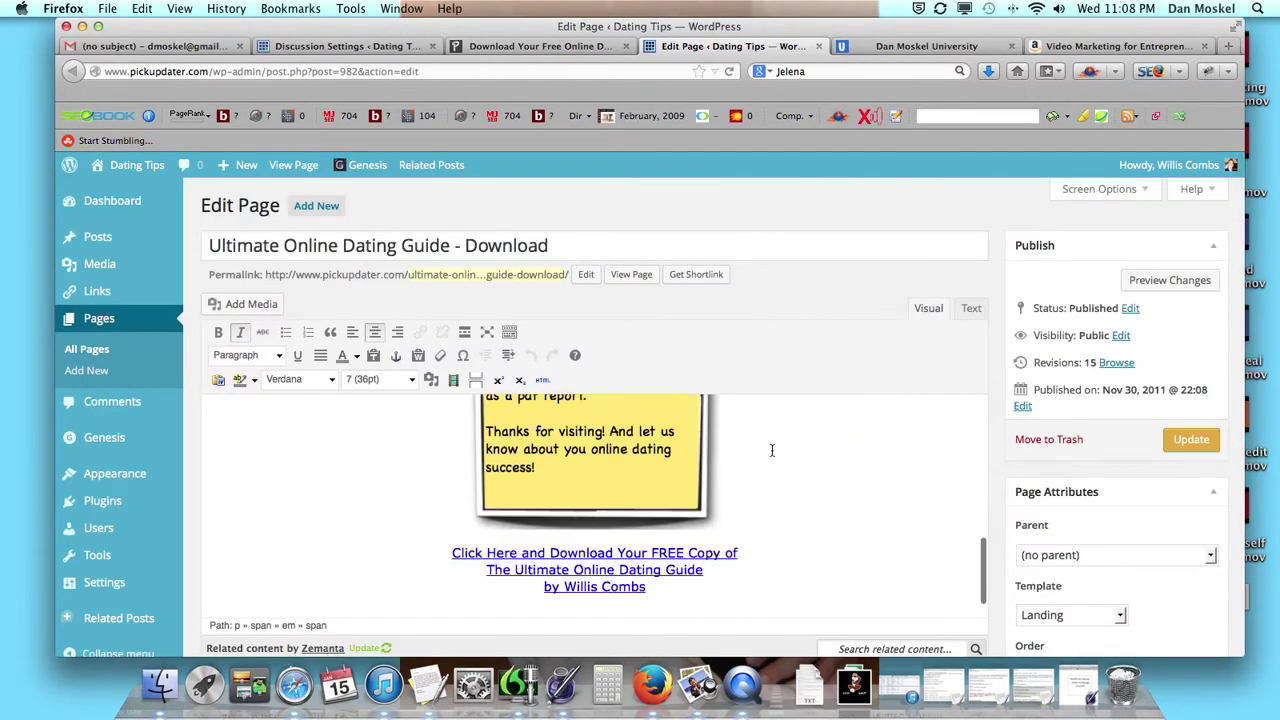
scroll(772, 449, "up", 6)
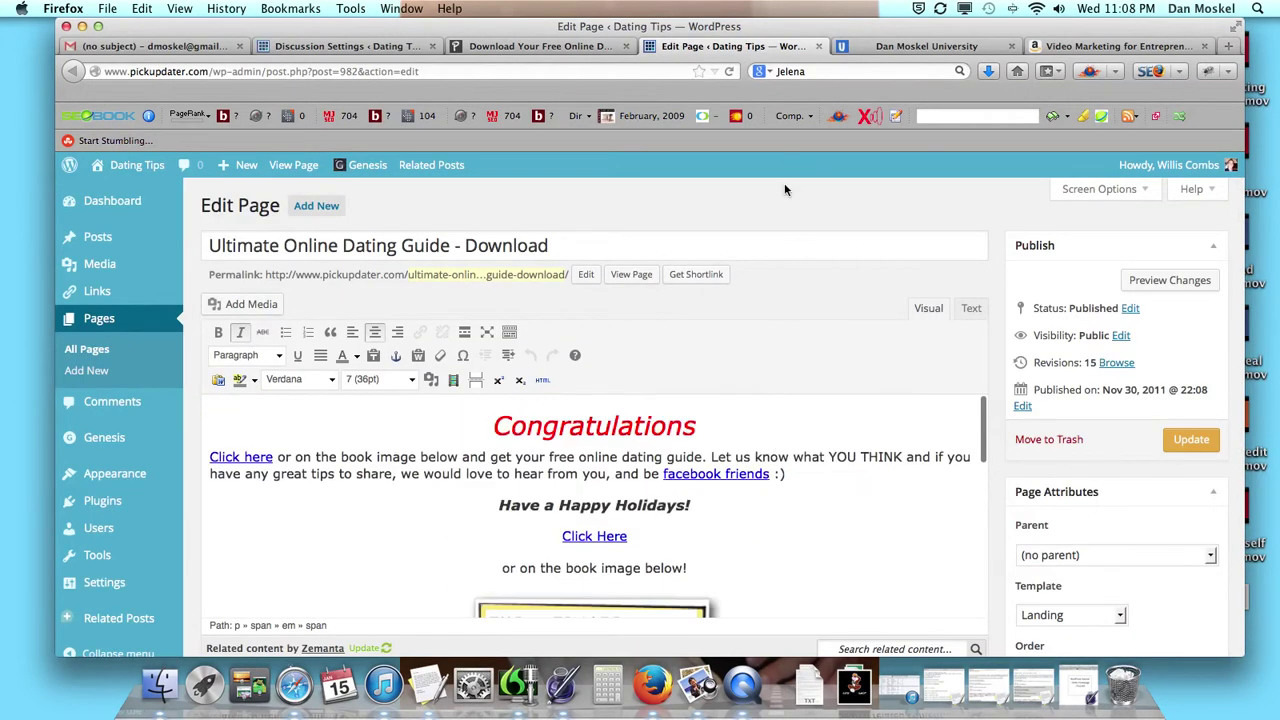
scroll(787, 208, "down", 15)
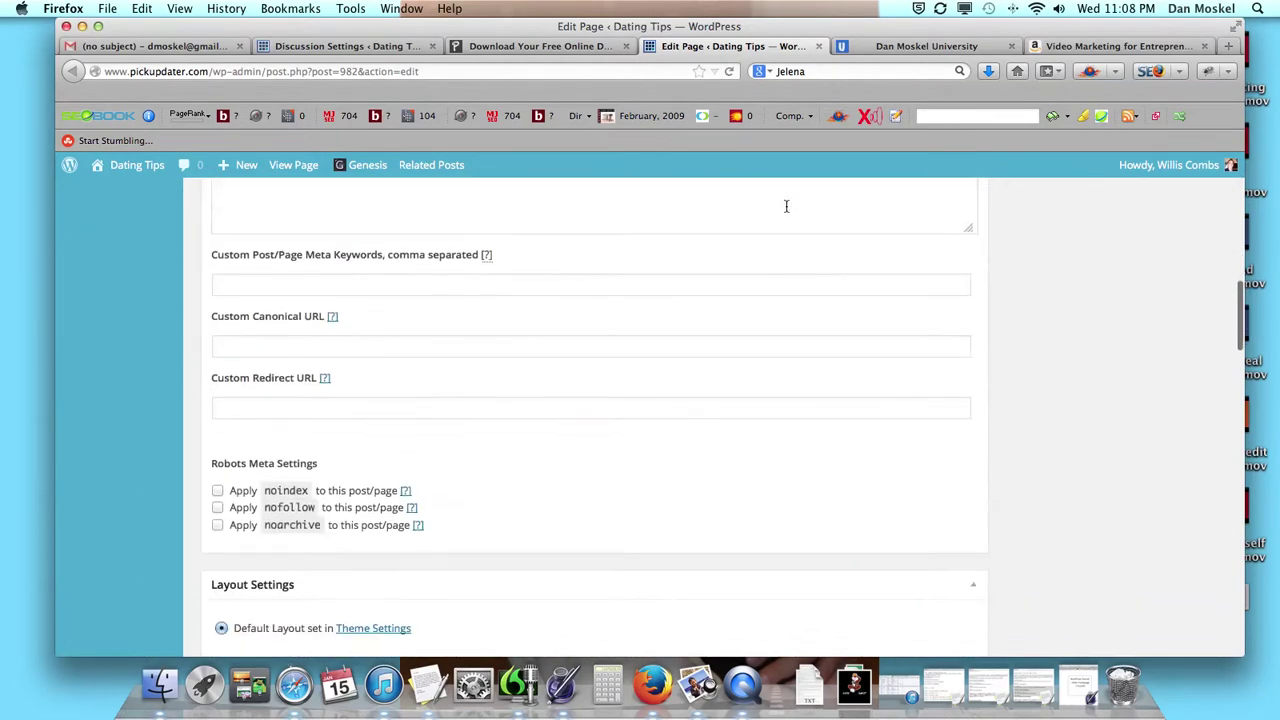
scroll(786, 212, "up", 3)
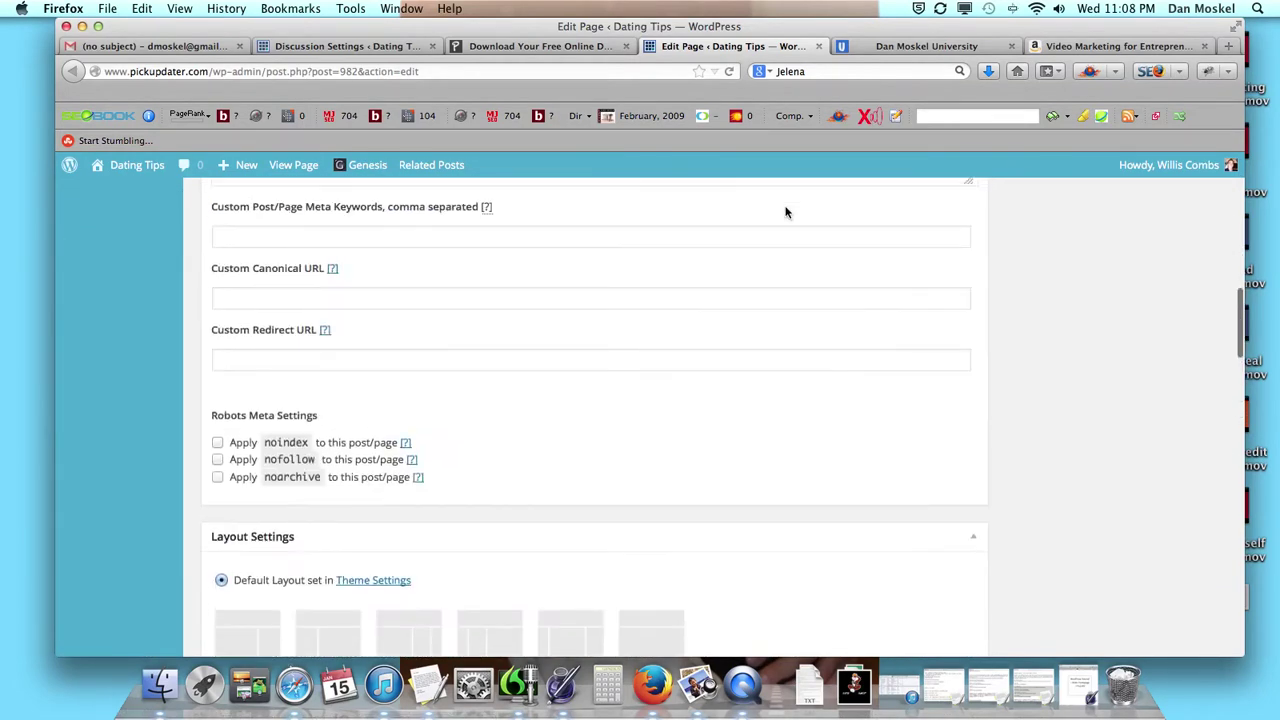
scroll(786, 212, "down", 8)
scroll(786, 212, "down", 5)
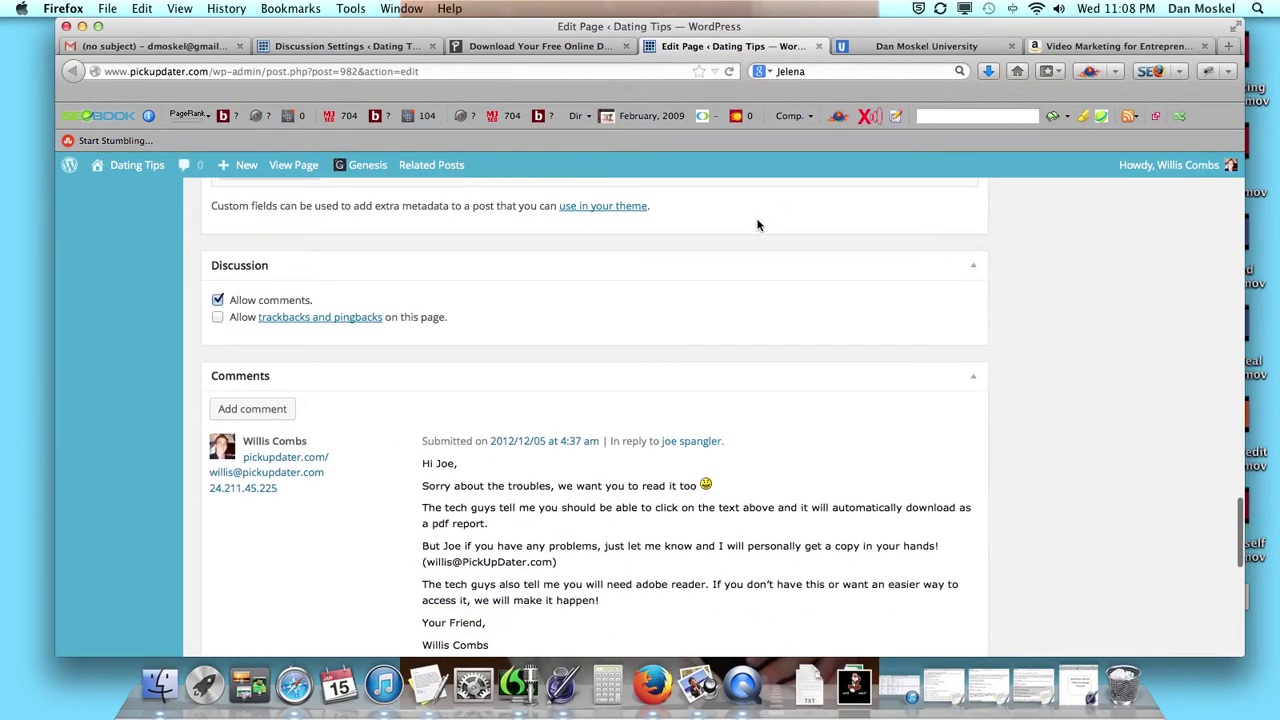
left_click(218, 302)
Update the published Ultimate Online Dating Guide - Download page with the changed comment setting
scroll(614, 298, "down", 2)
scroll(626, 306, "down", 3)
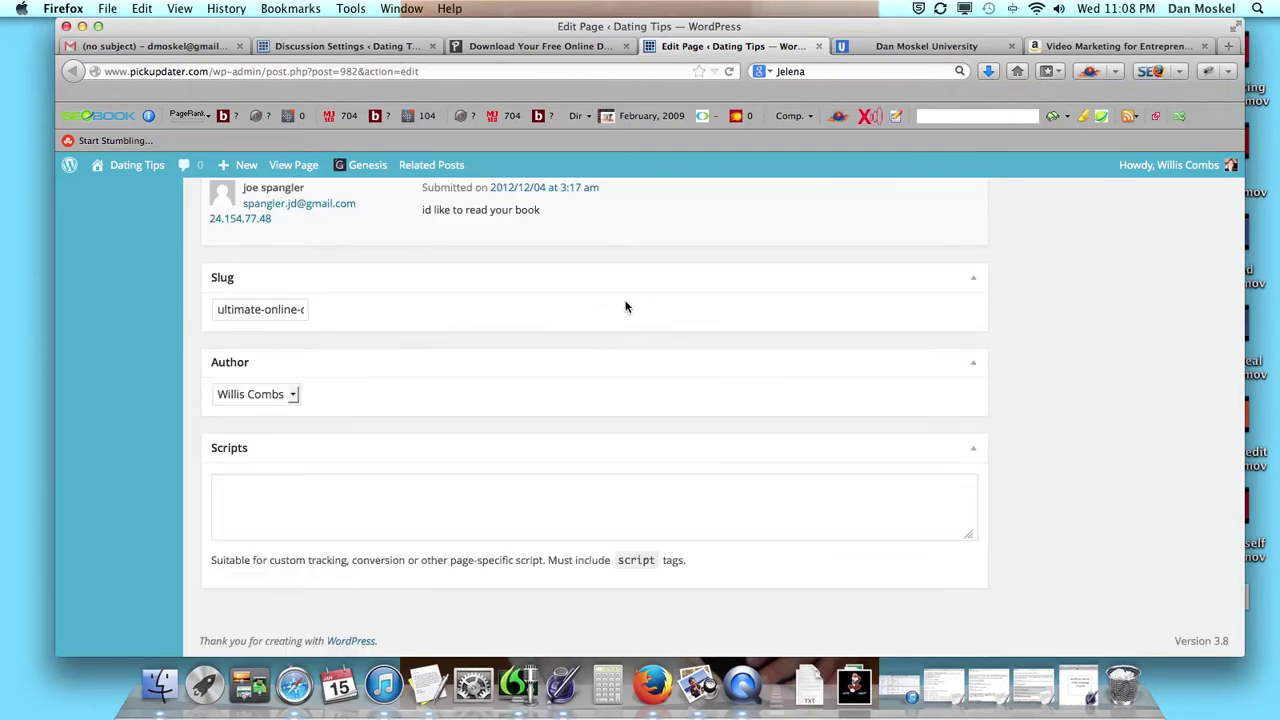
scroll(626, 306, "up", 20)
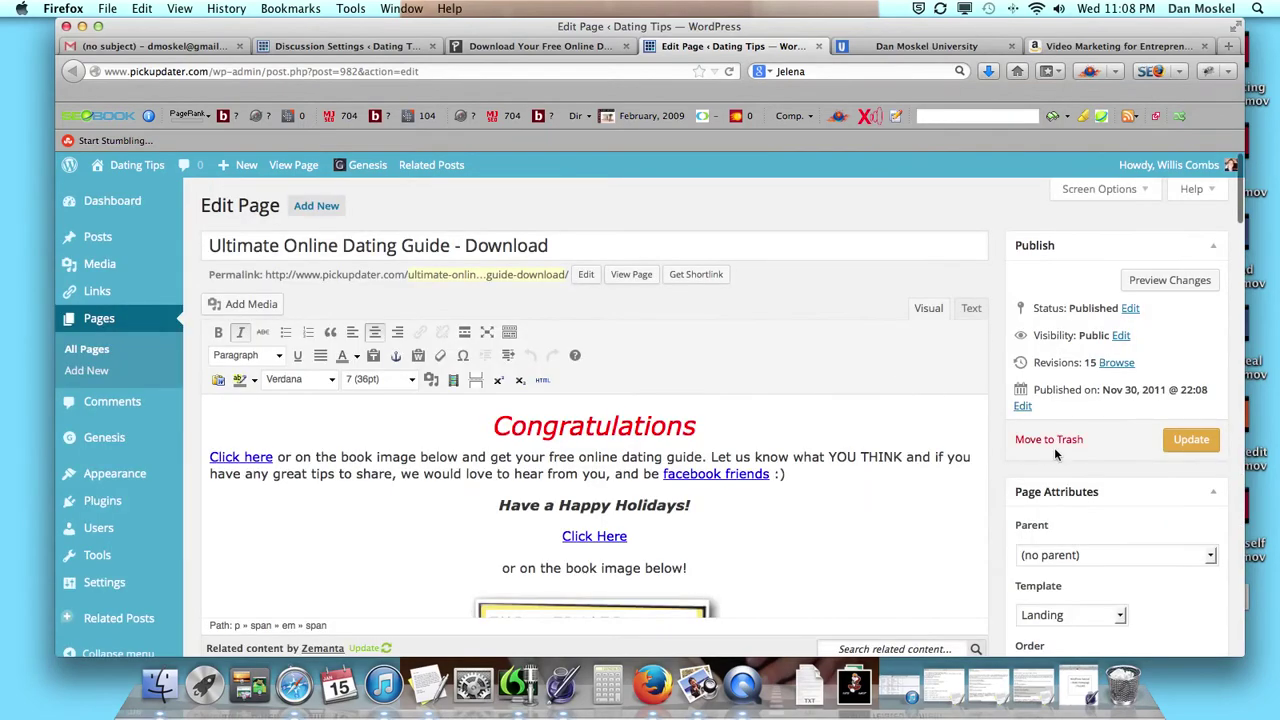
left_click(1193, 440)
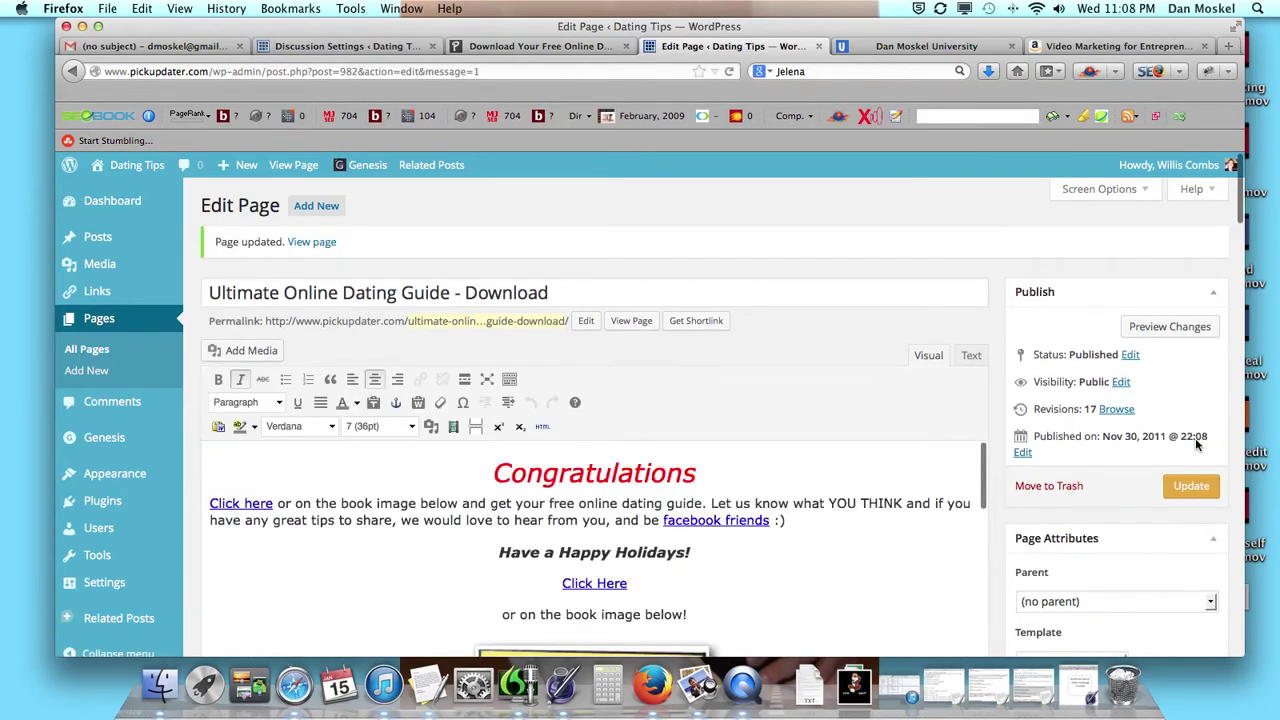
mouse_move(112, 584)
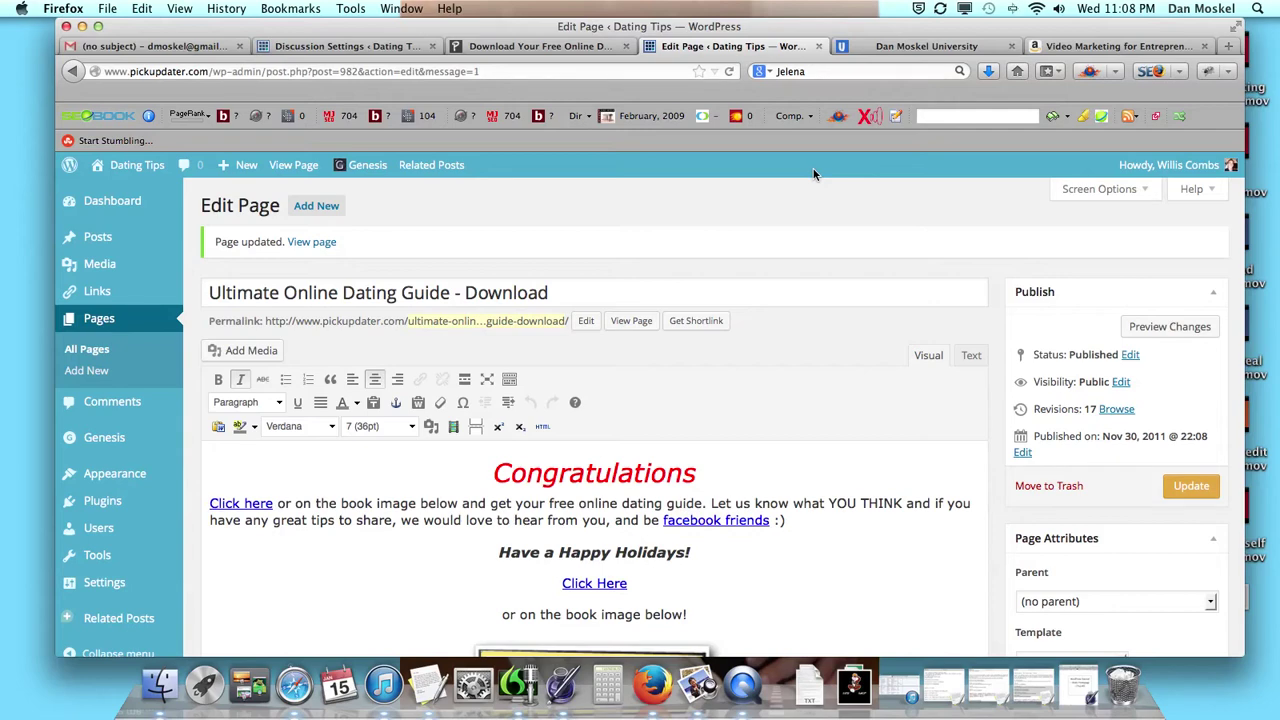
Reload the live Ultimate Online Dating Guide – Download page and check the comment area at its end
left_click(537, 47)
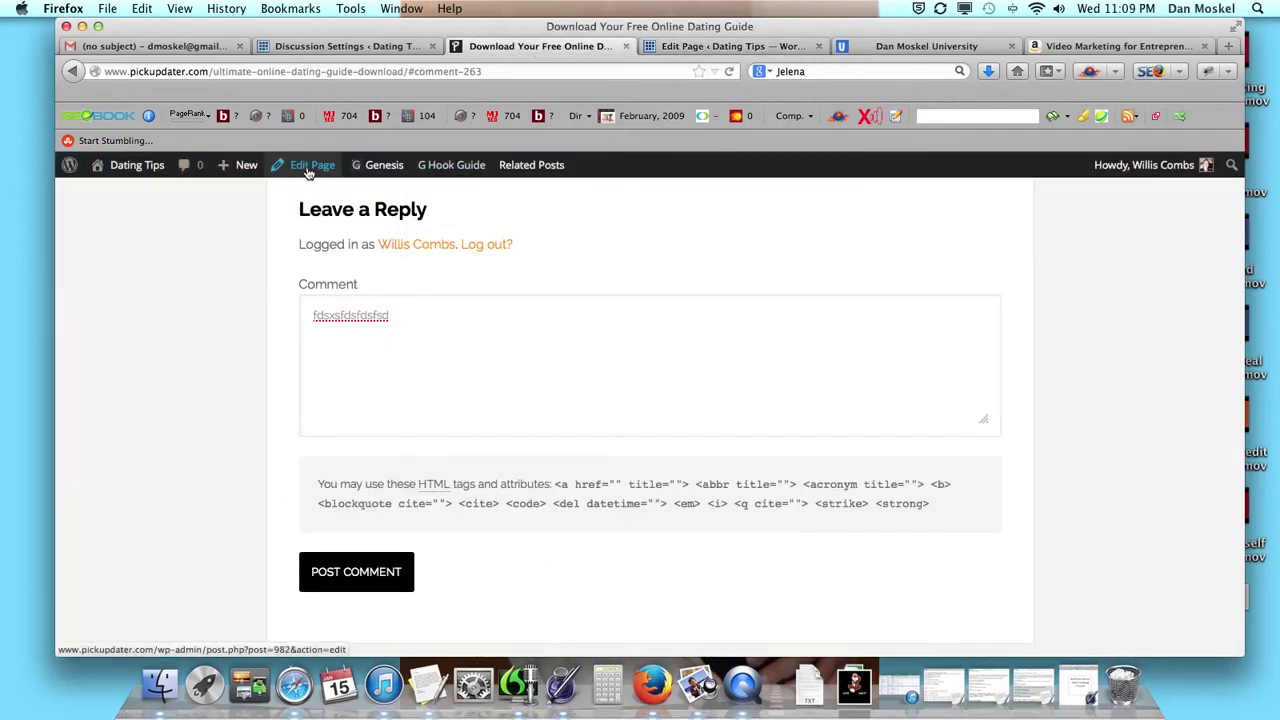
left_click(729, 75)
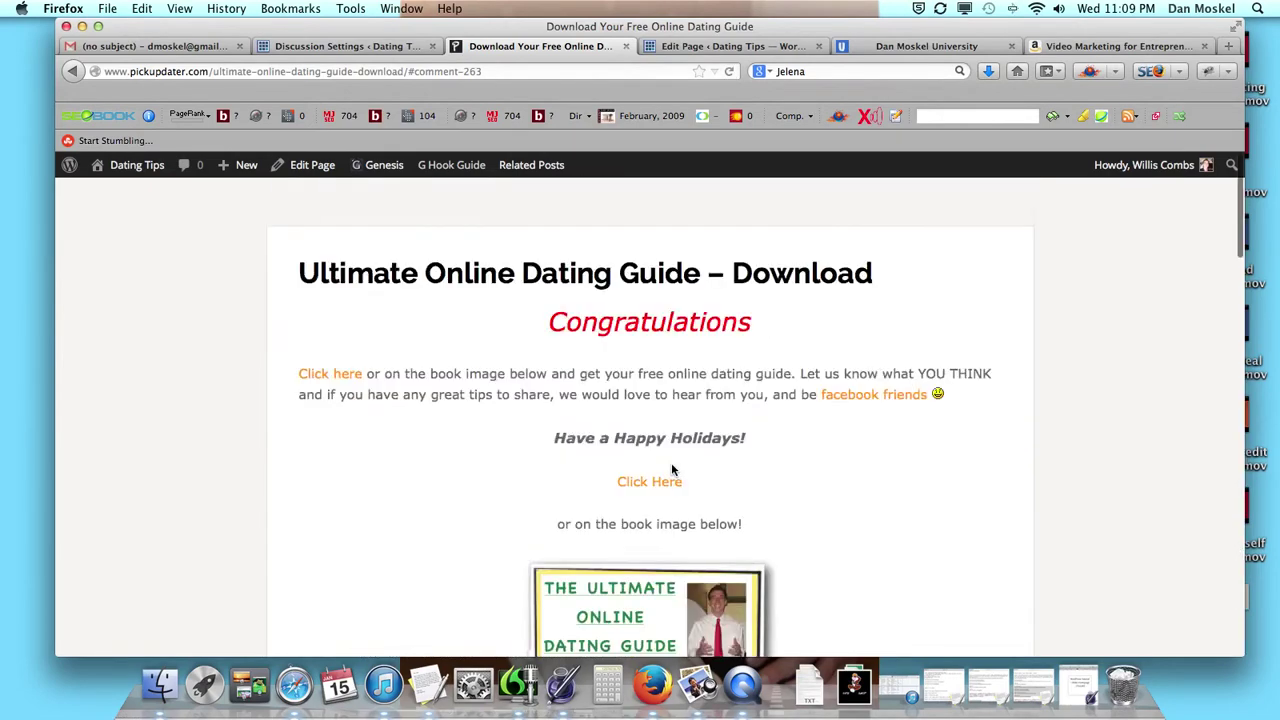
scroll(671, 470, "down", 15)
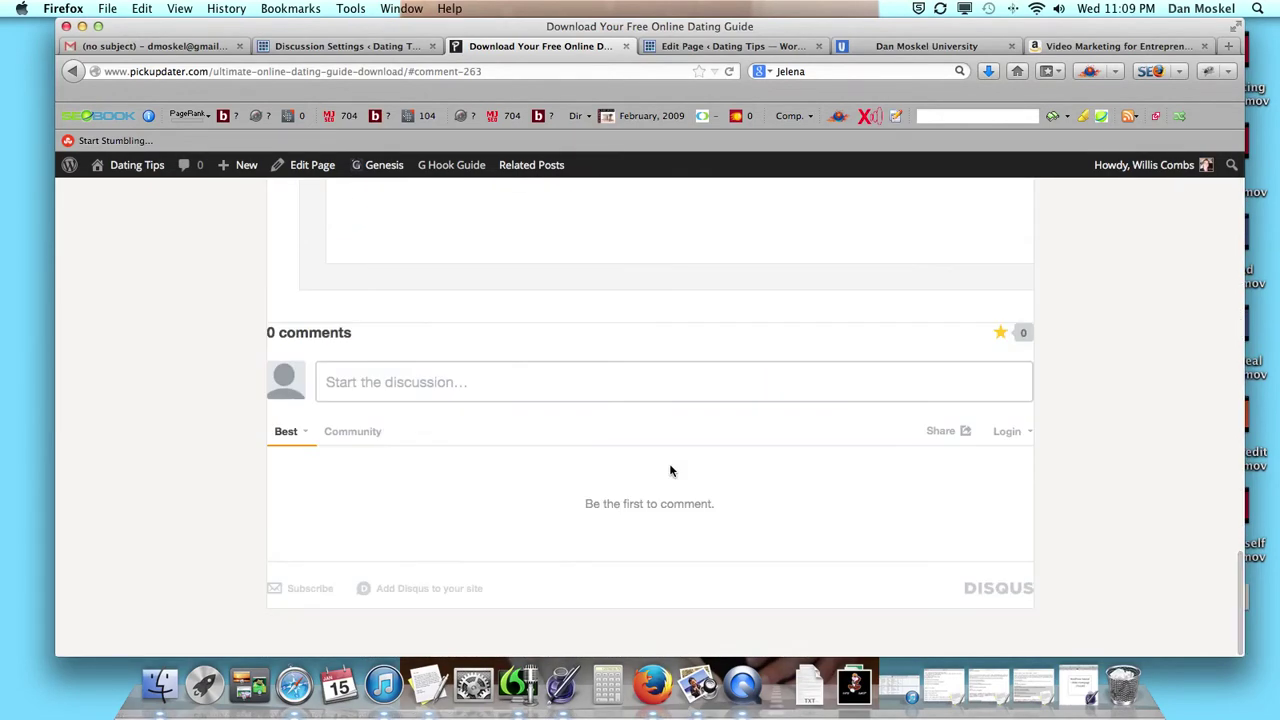
scroll(532, 379, "up", 15)
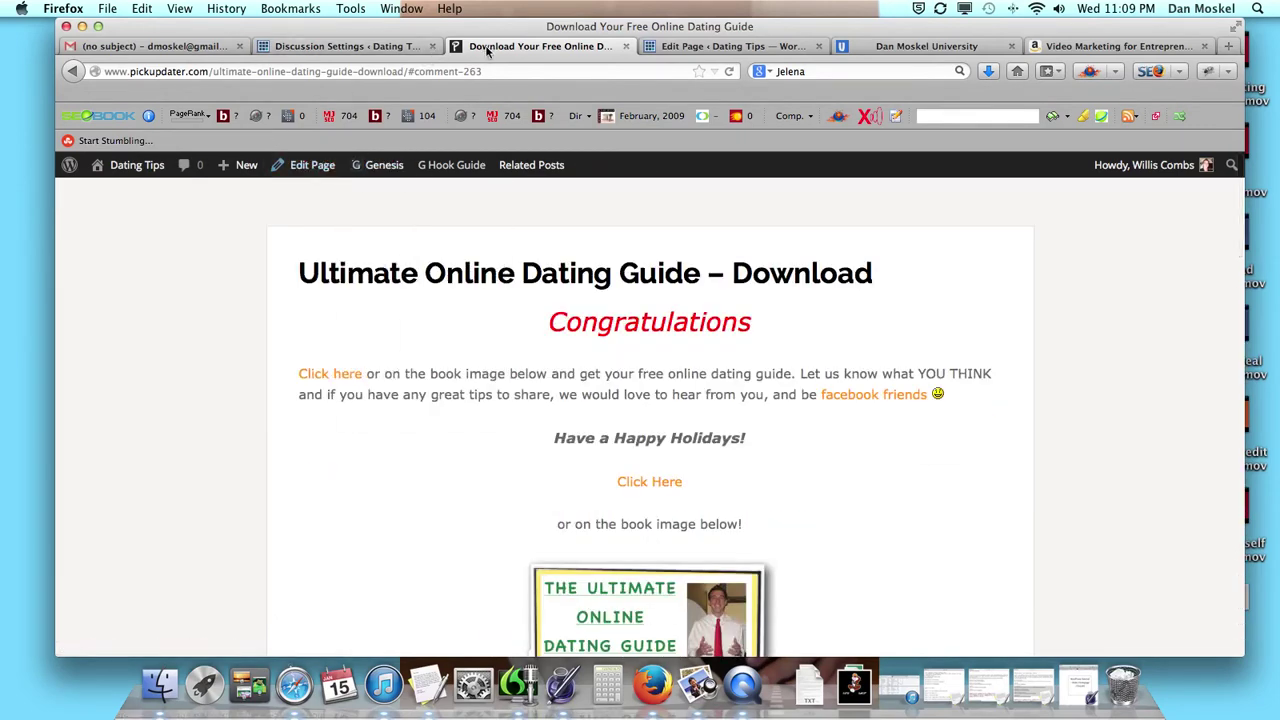
Go to the pickupdater.com home page and open the article "Dating Advice for Men – The 3 Most Common Mistakes"
left_click_drag(212, 71, 482, 71)
key("BackSpace")
key("Return")
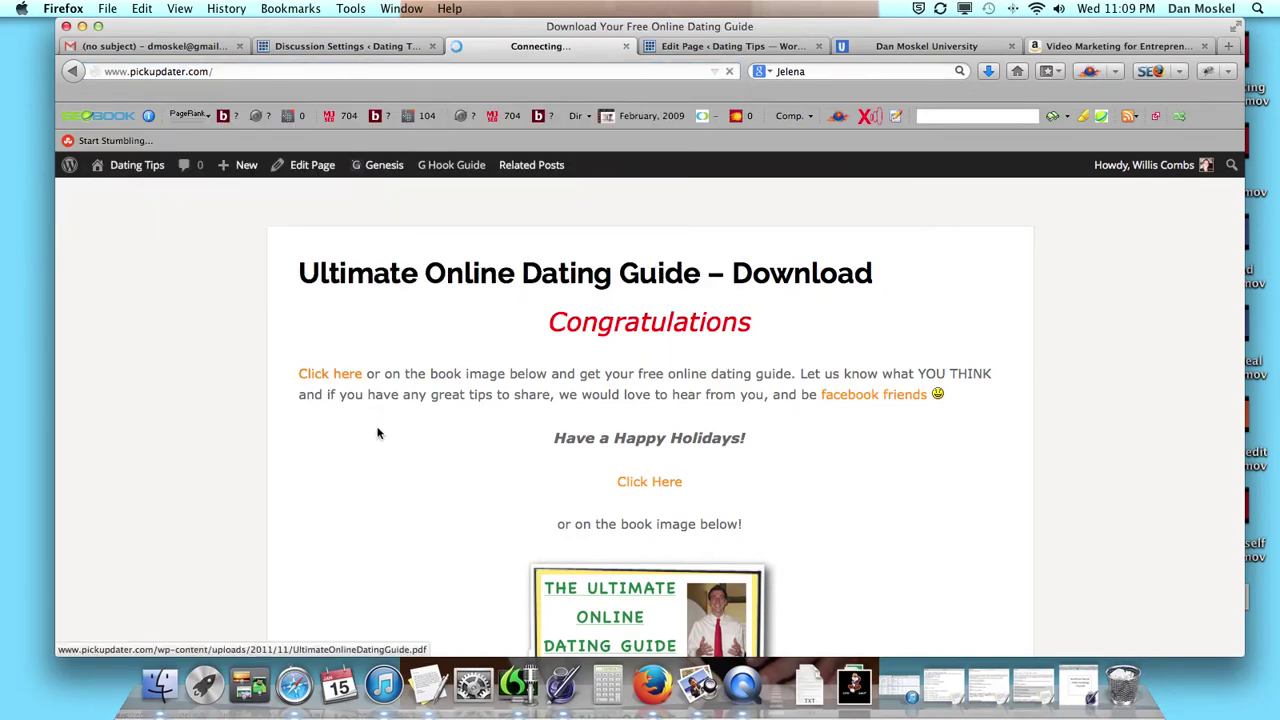
scroll(382, 430, "down", 5)
left_click(424, 383)
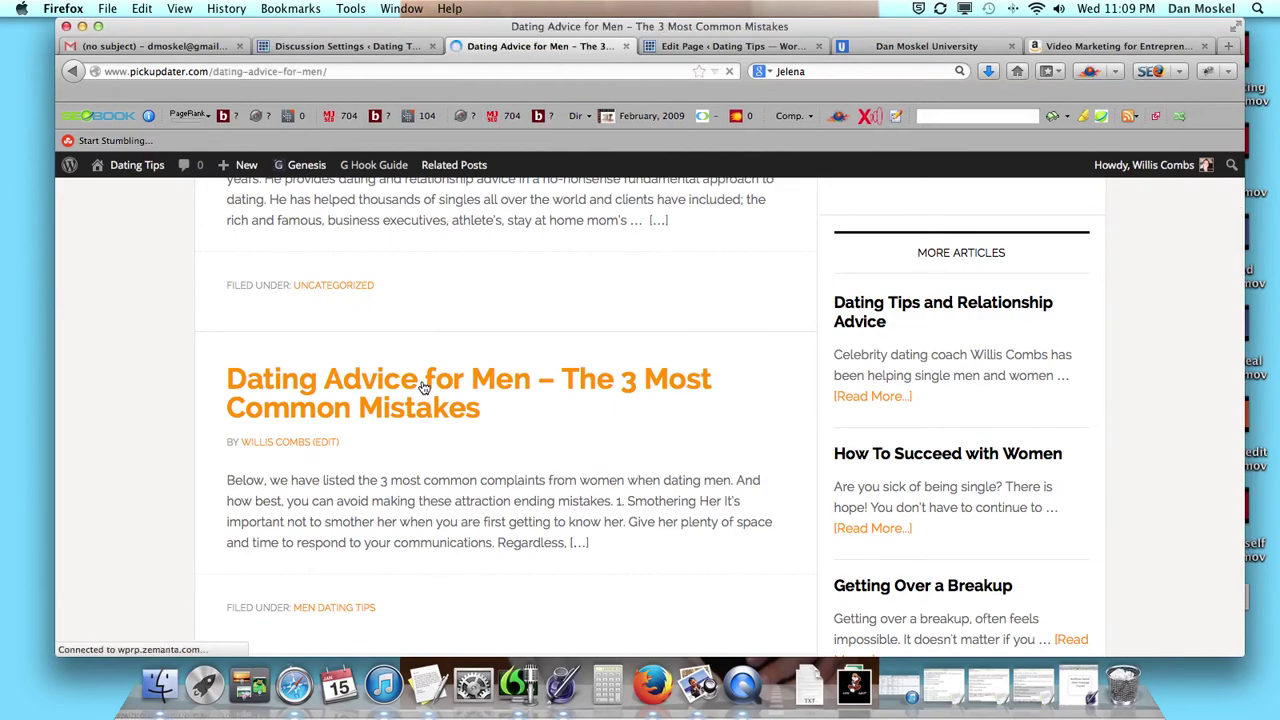
Examine the Disqus comment section below the article and activate its comment box to bring up the sign-in options
scroll(410, 390, "down", 20)
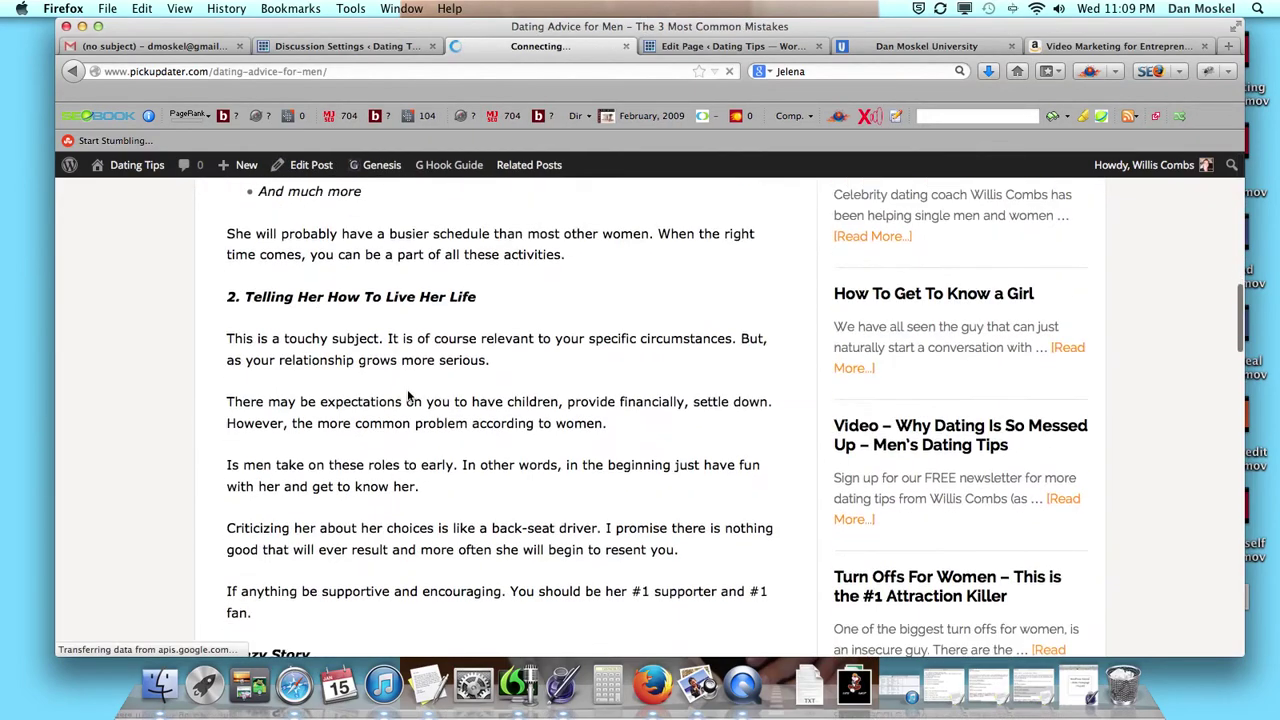
scroll(406, 398, "down", 5)
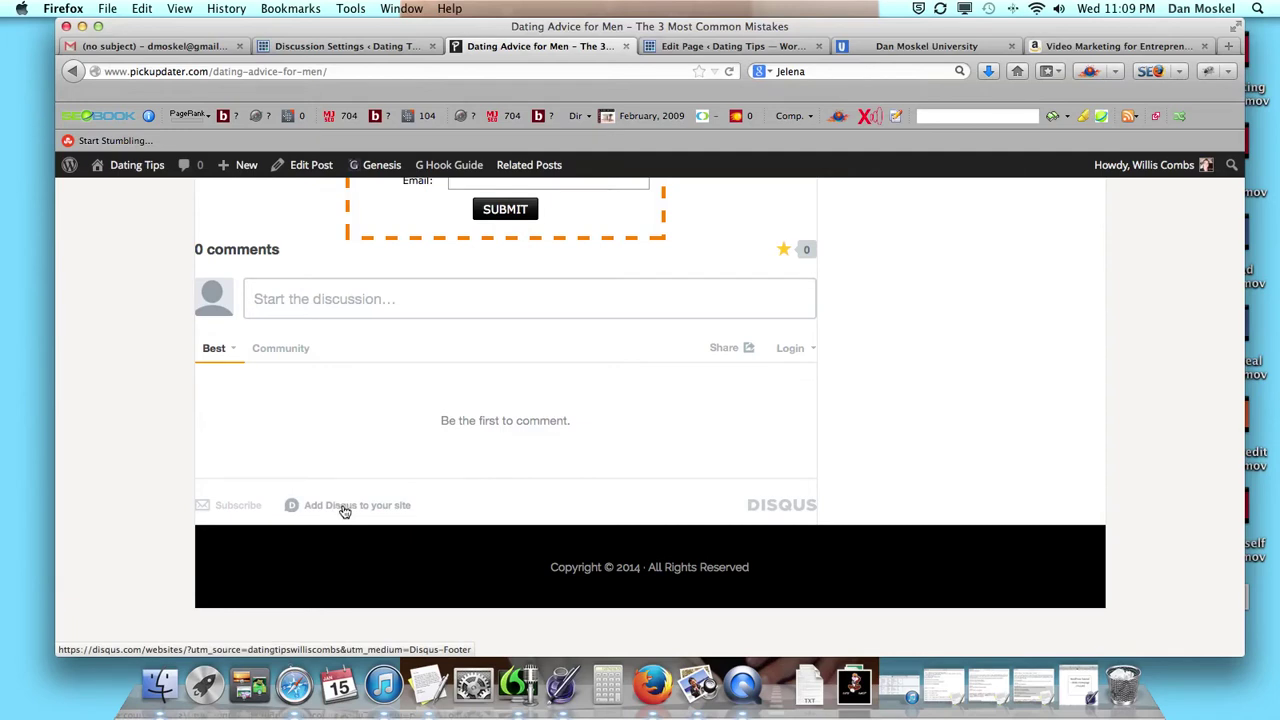
scroll(342, 510, "up", 3)
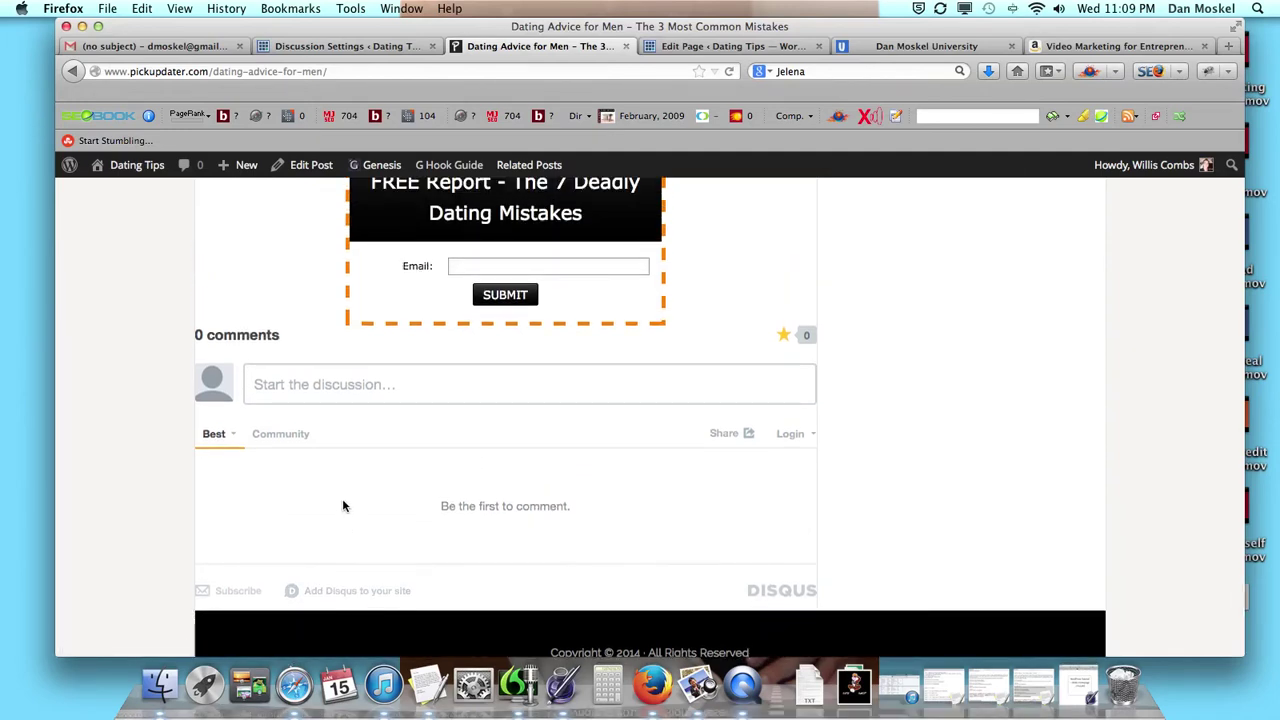
left_click(300, 383)
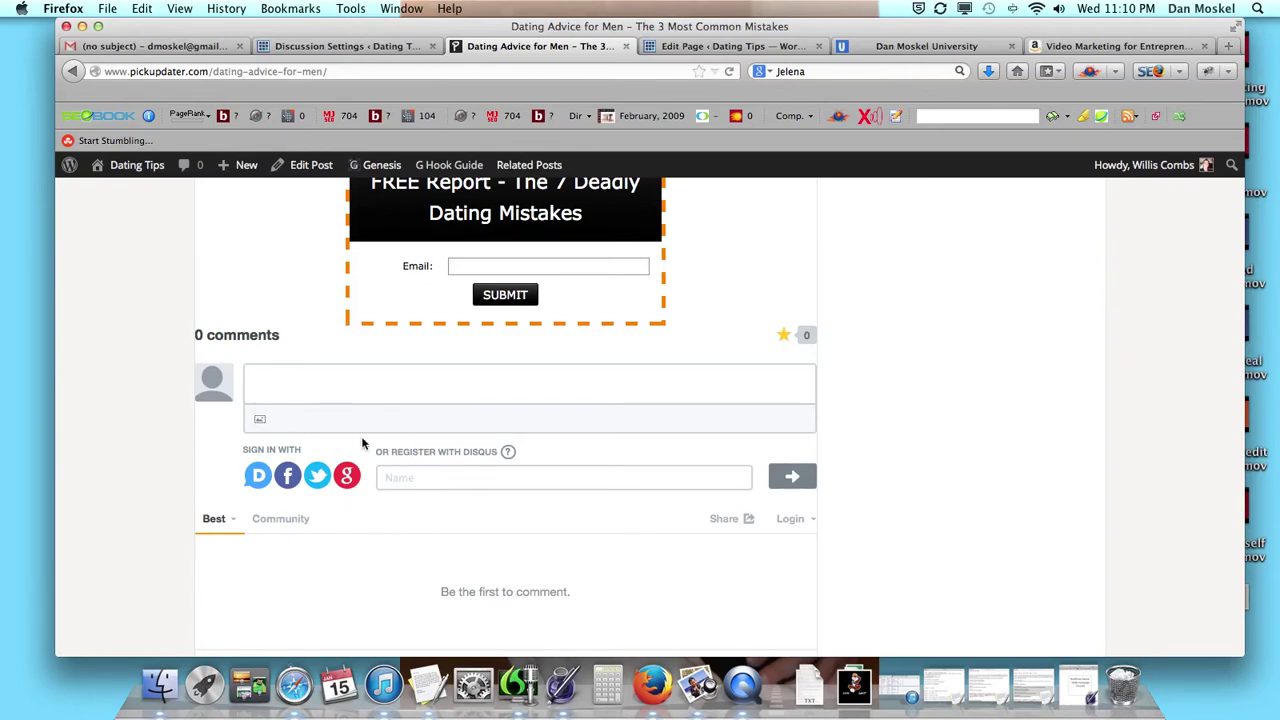
Review the article page from header to footer and return to the Discussion settings
scroll(850, 495, "up", 2)
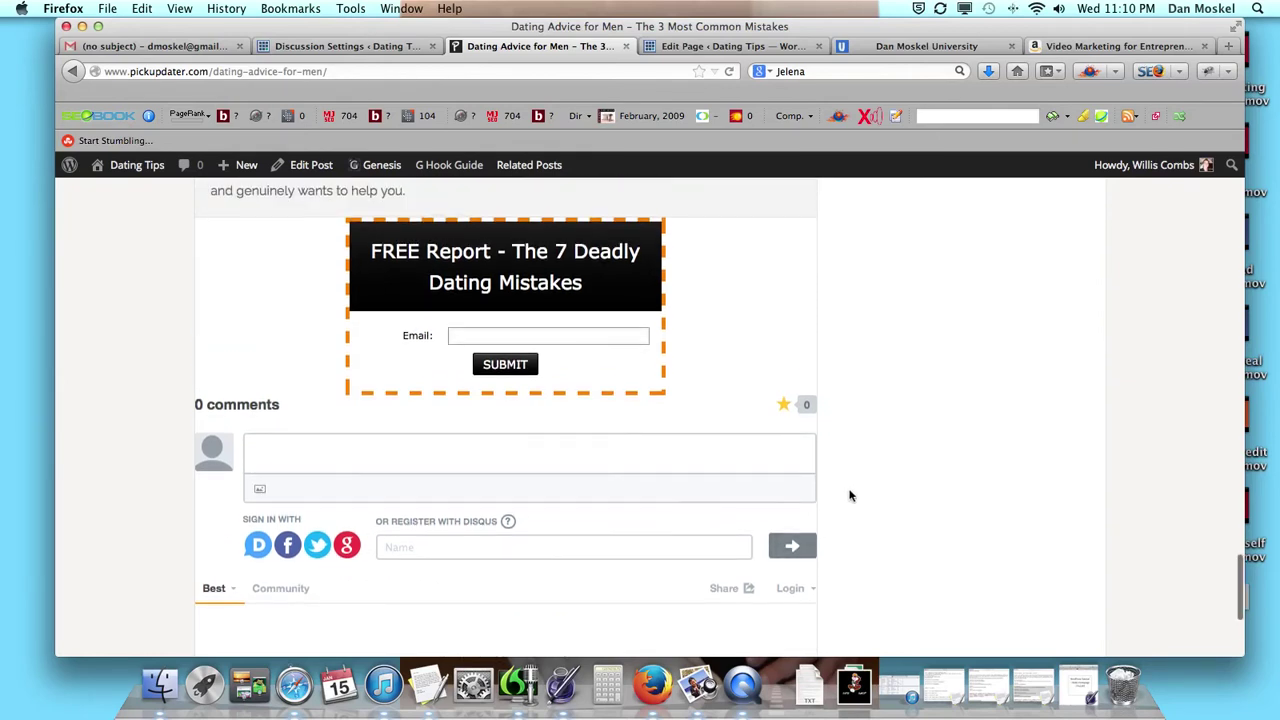
scroll(865, 488, "up", 15)
scroll(670, 472, "down", 15)
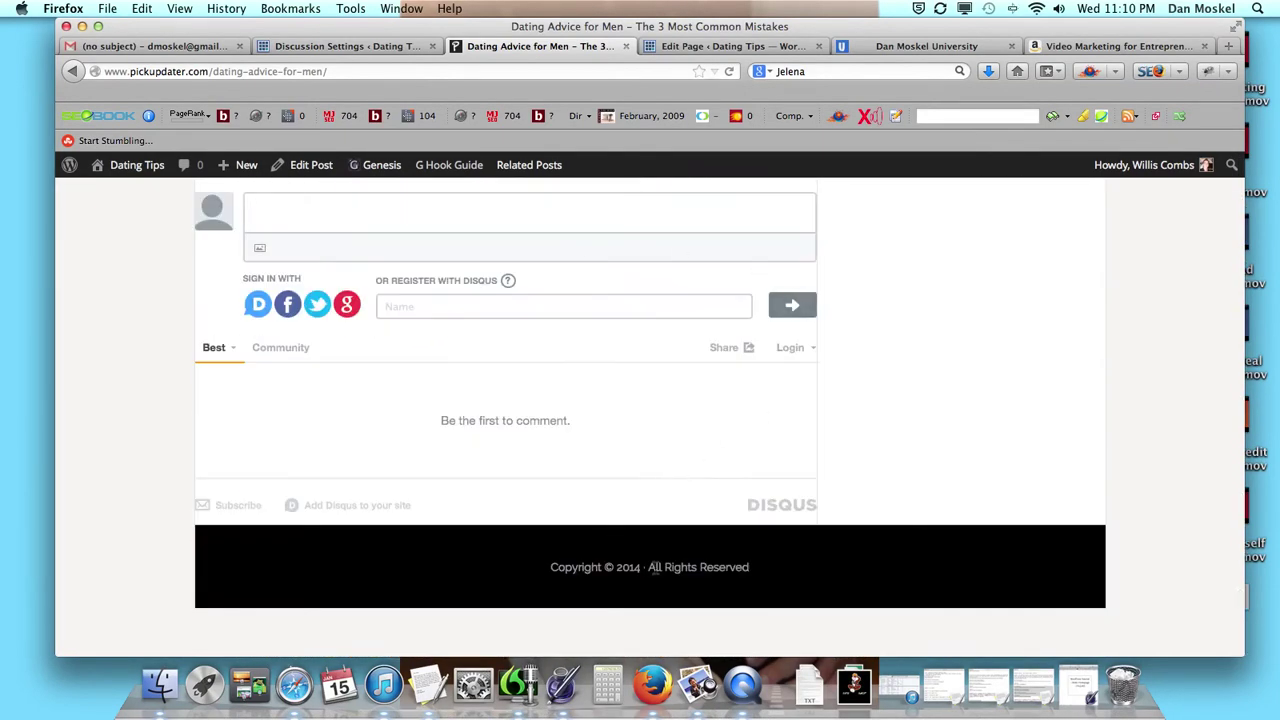
scroll(578, 406, "up", 15)
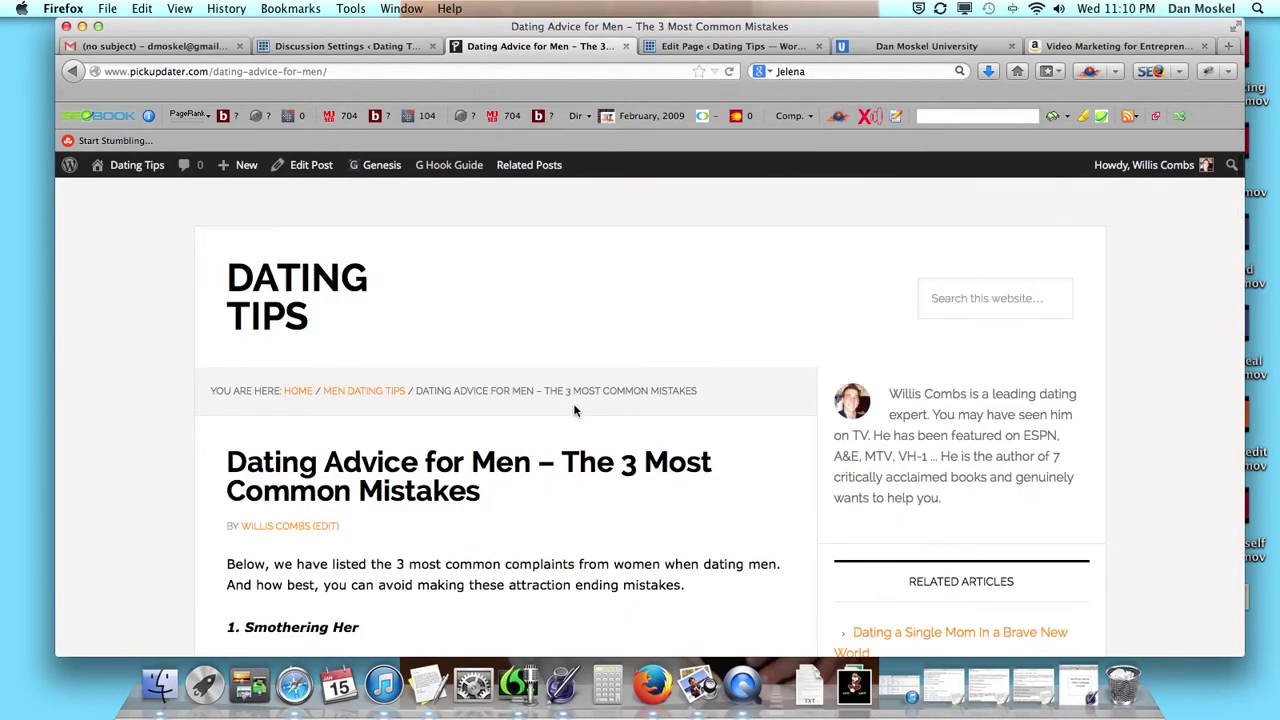
scroll(574, 403, "down", 5)
scroll(575, 405, "down", 1)
scroll(575, 405, "up", 8)
left_click(347, 46)
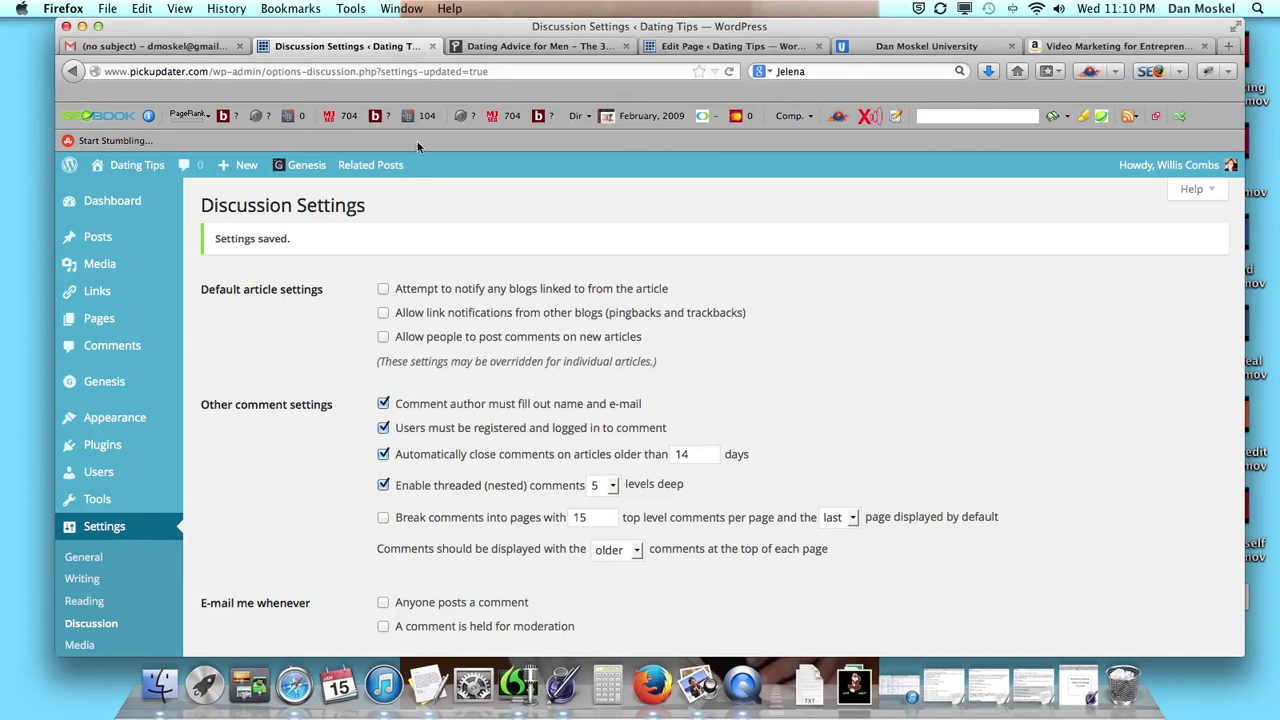
Browse the home page of the self-publishing and SEO blog, including its email sign-up form and list of posts
left_click(987, 48)
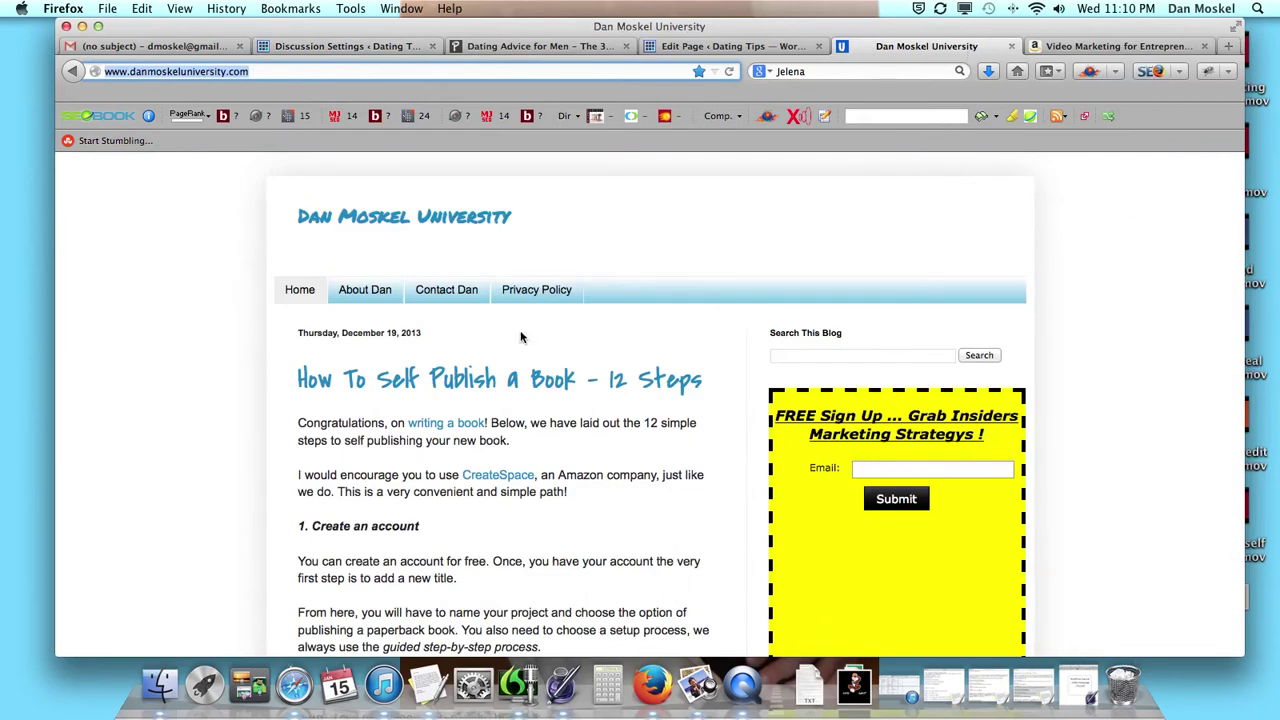
scroll(632, 428, "down", 6)
scroll(941, 353, "up", 4)
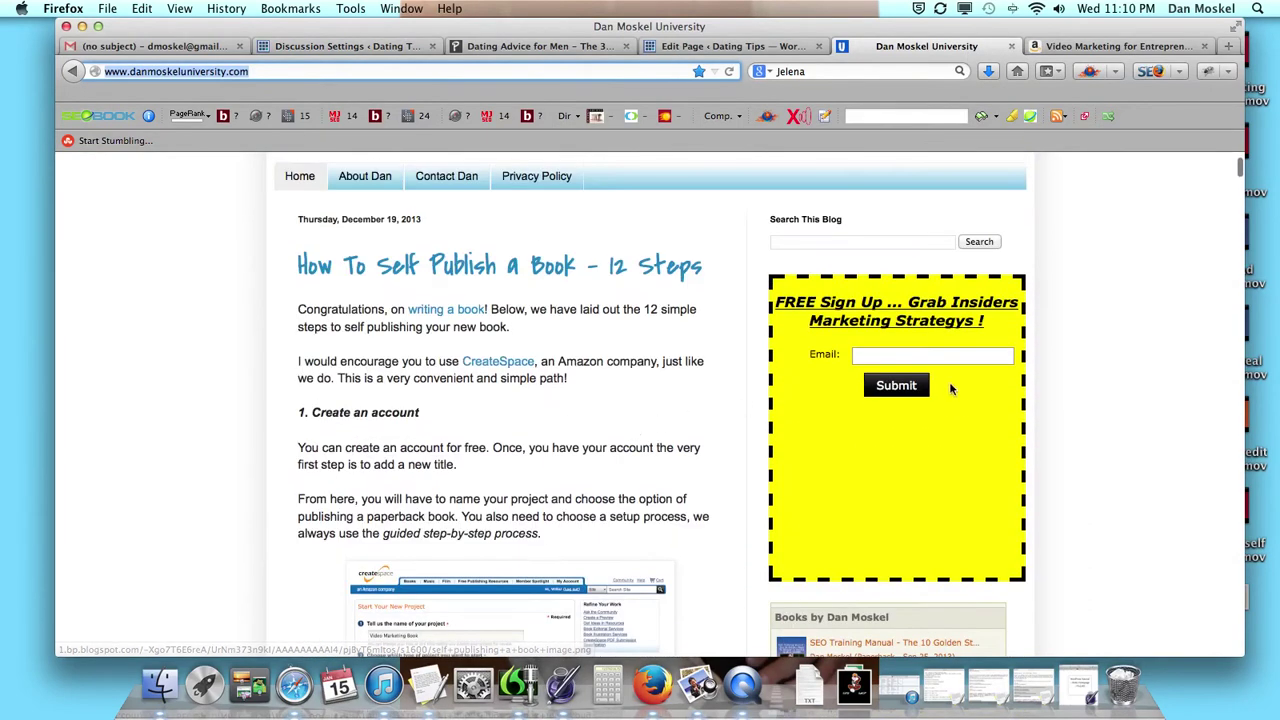
left_click(941, 353)
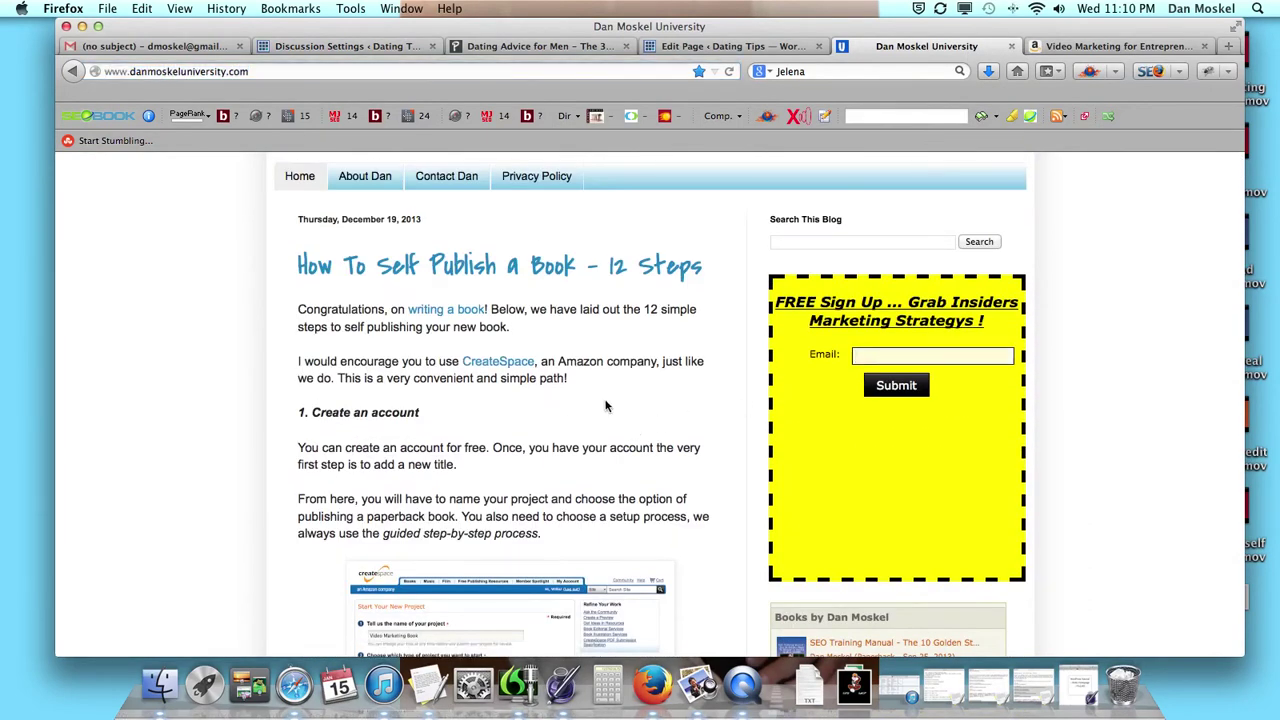
scroll(605, 405, "down", 15)
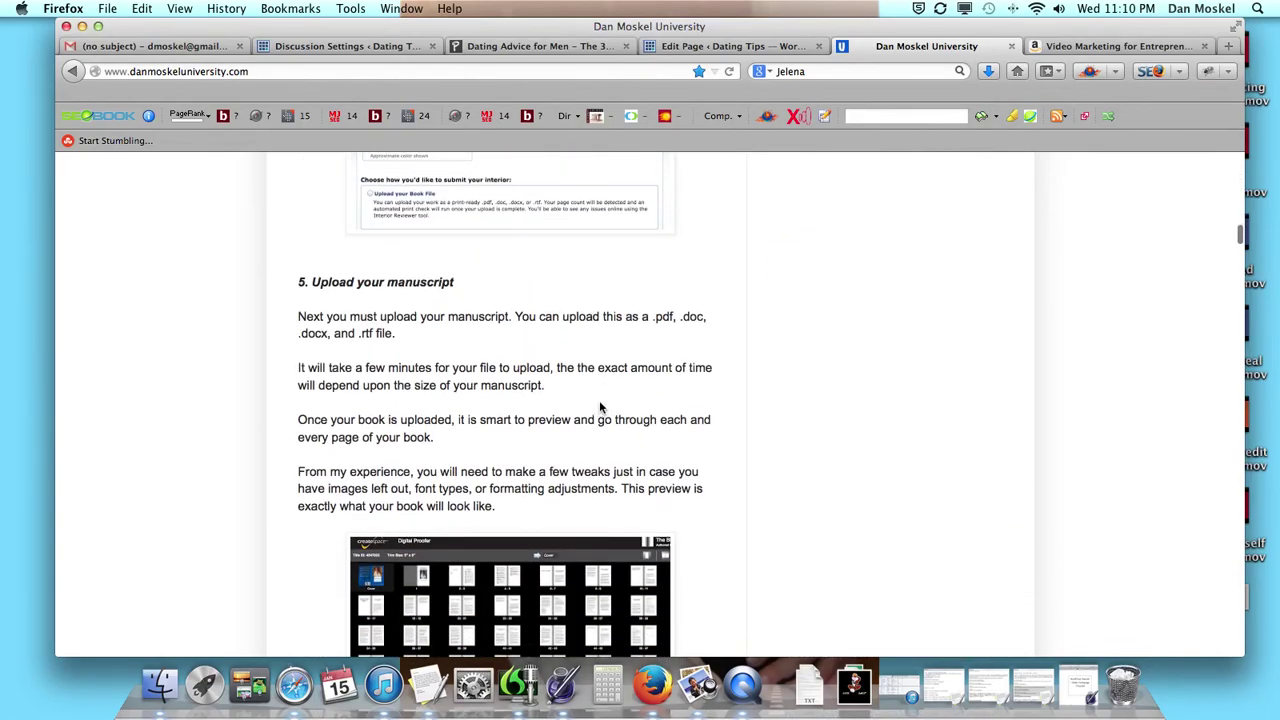
scroll(601, 409, "down", 1)
scroll(601, 408, "down", 20)
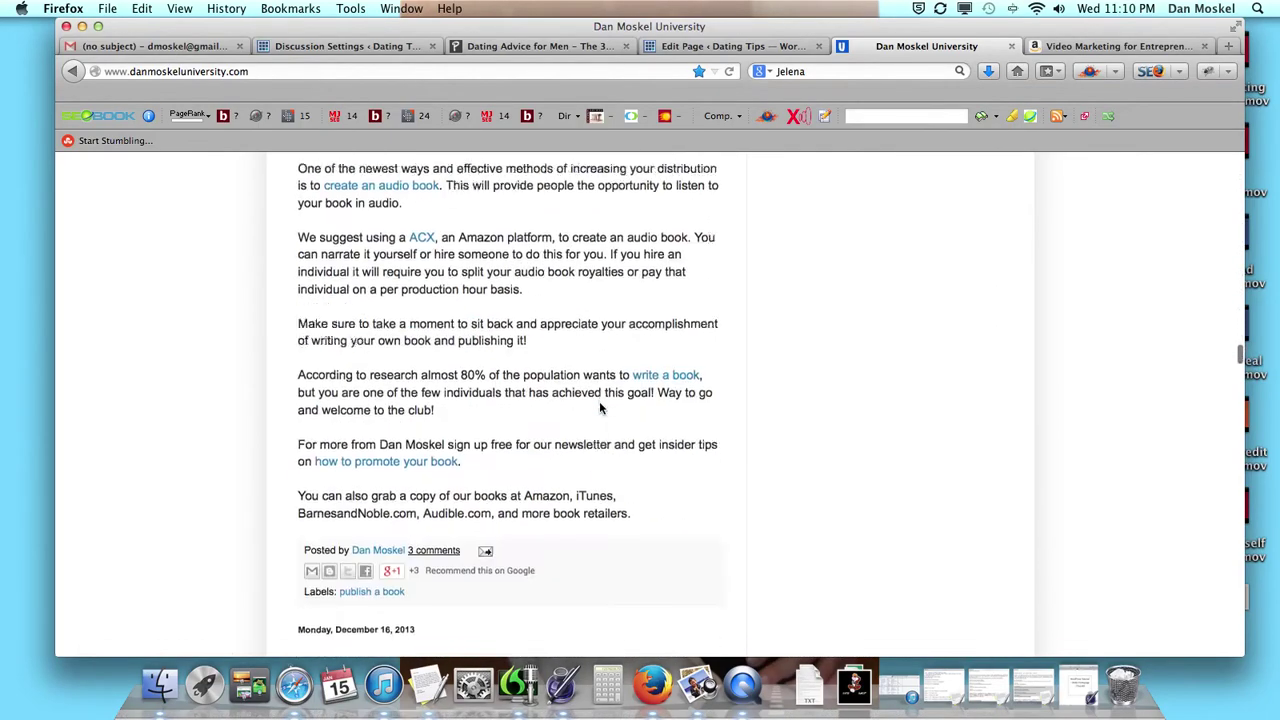
scroll(601, 408, "down", 20)
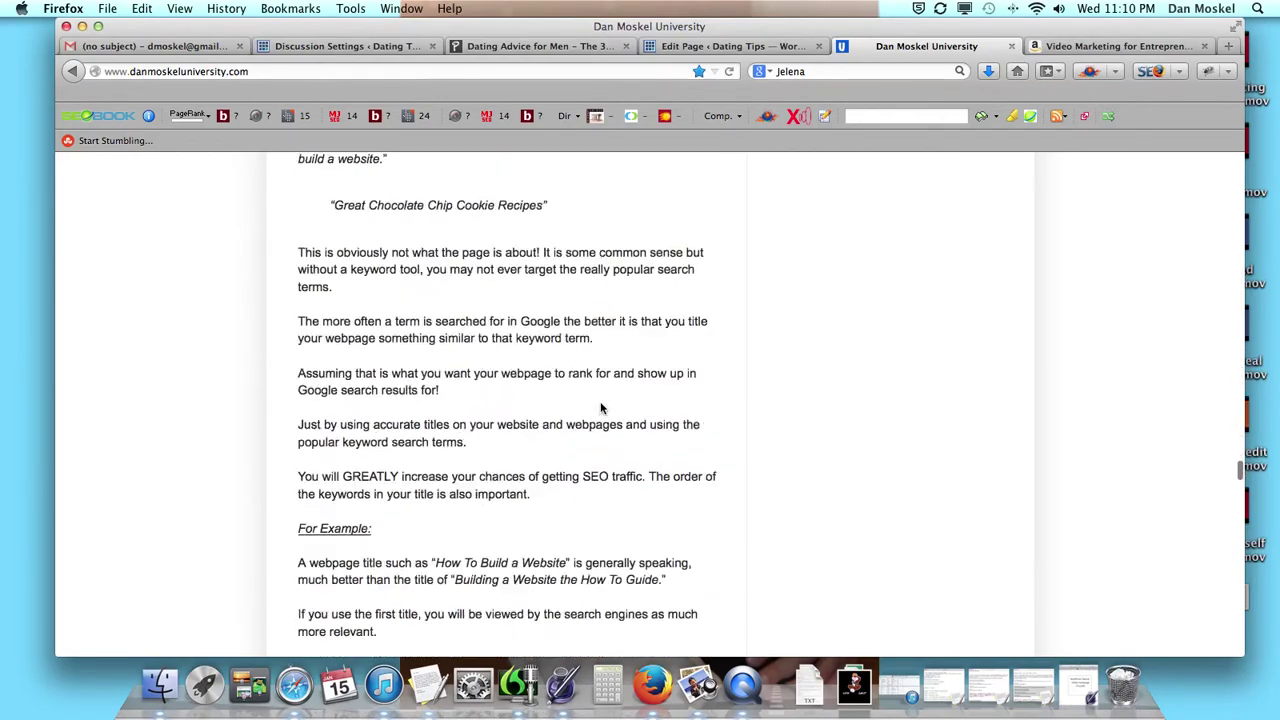
scroll(601, 408, "down", 20)
scroll(601, 408, "up", 10)
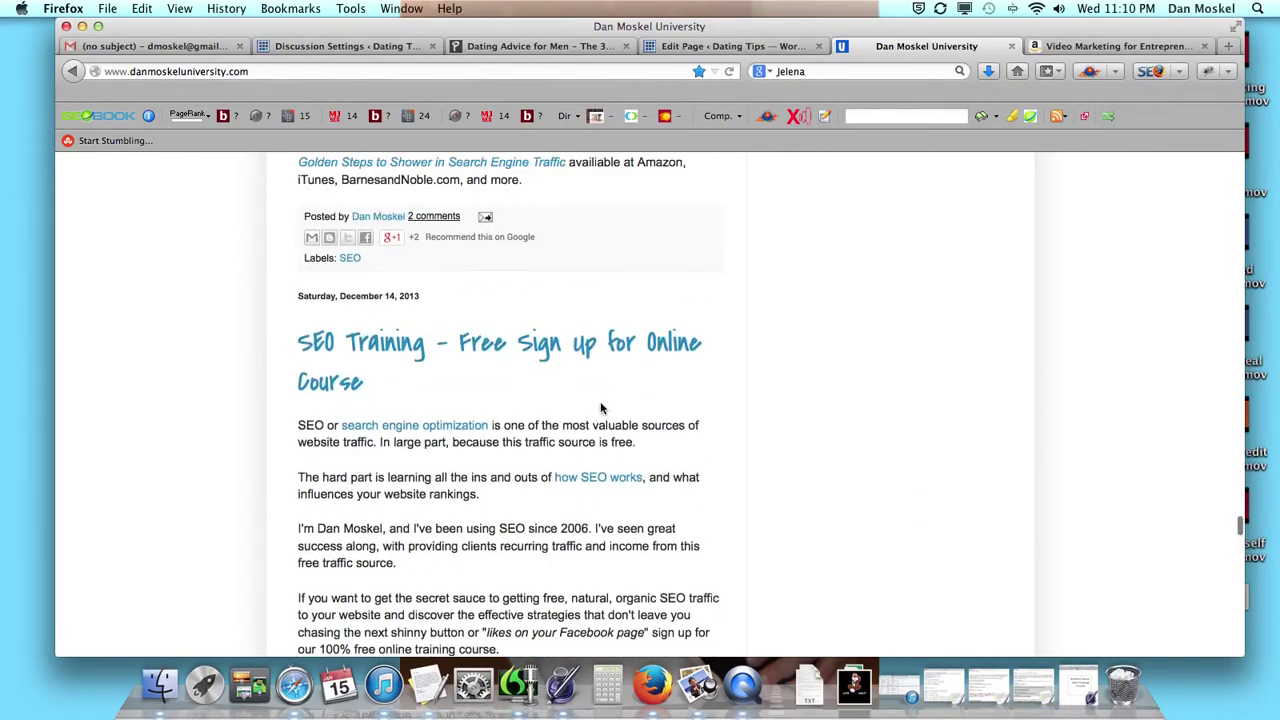
Open the post "SEO Training – Free Sign Up for Online Course" in a new tab and review its sign-up form
right_click(460, 347)
left_click(500, 356)
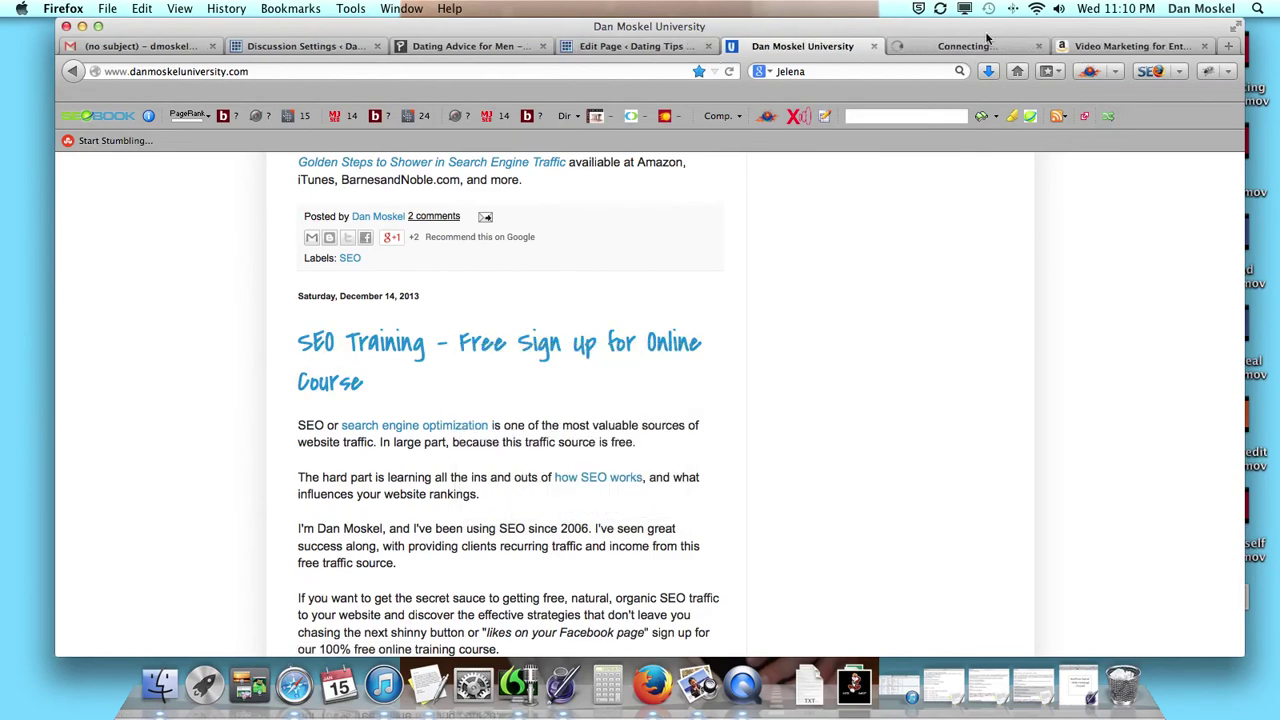
left_click(974, 47)
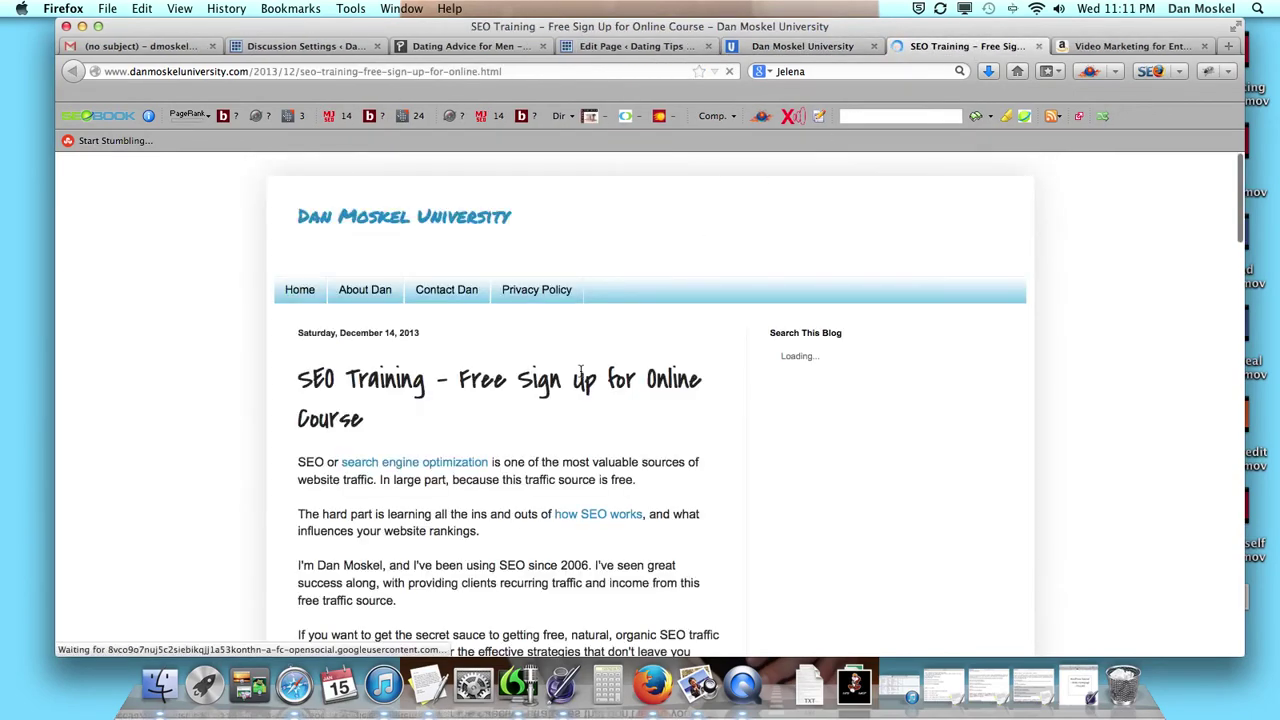
scroll(598, 374, "down", 8)
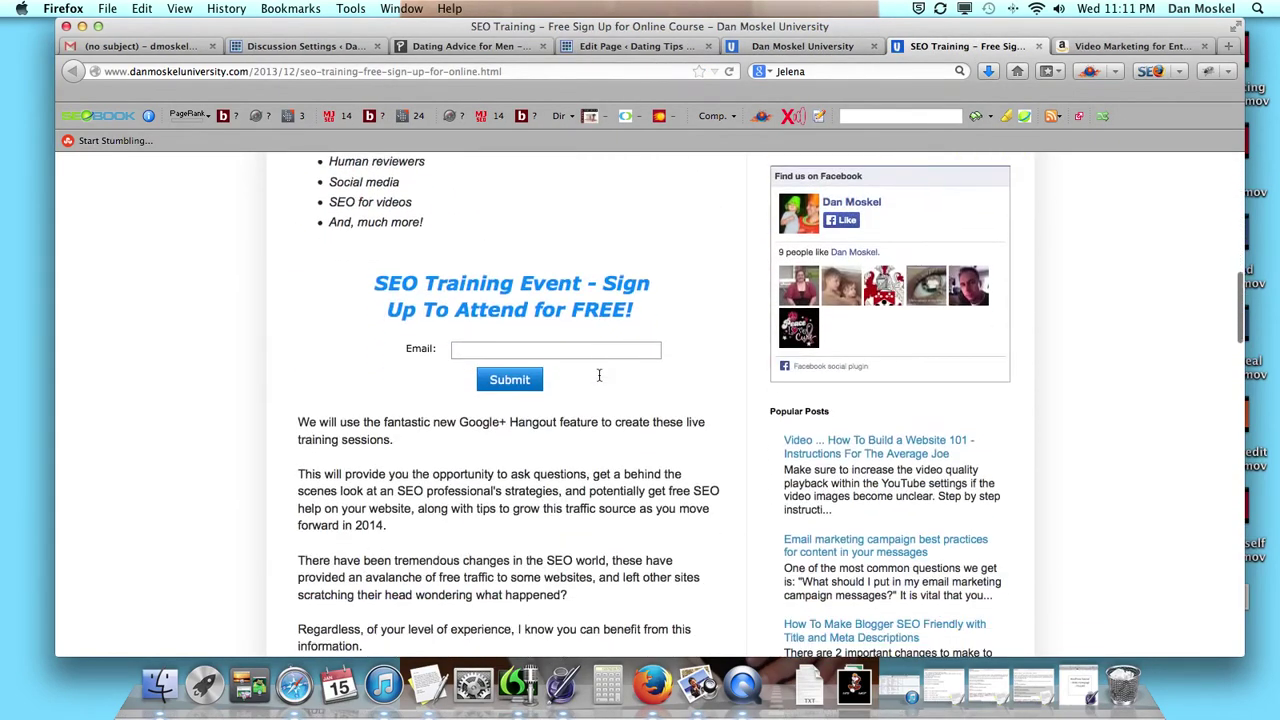
scroll(600, 380, "up", 3)
scroll(599, 380, "up", 5)
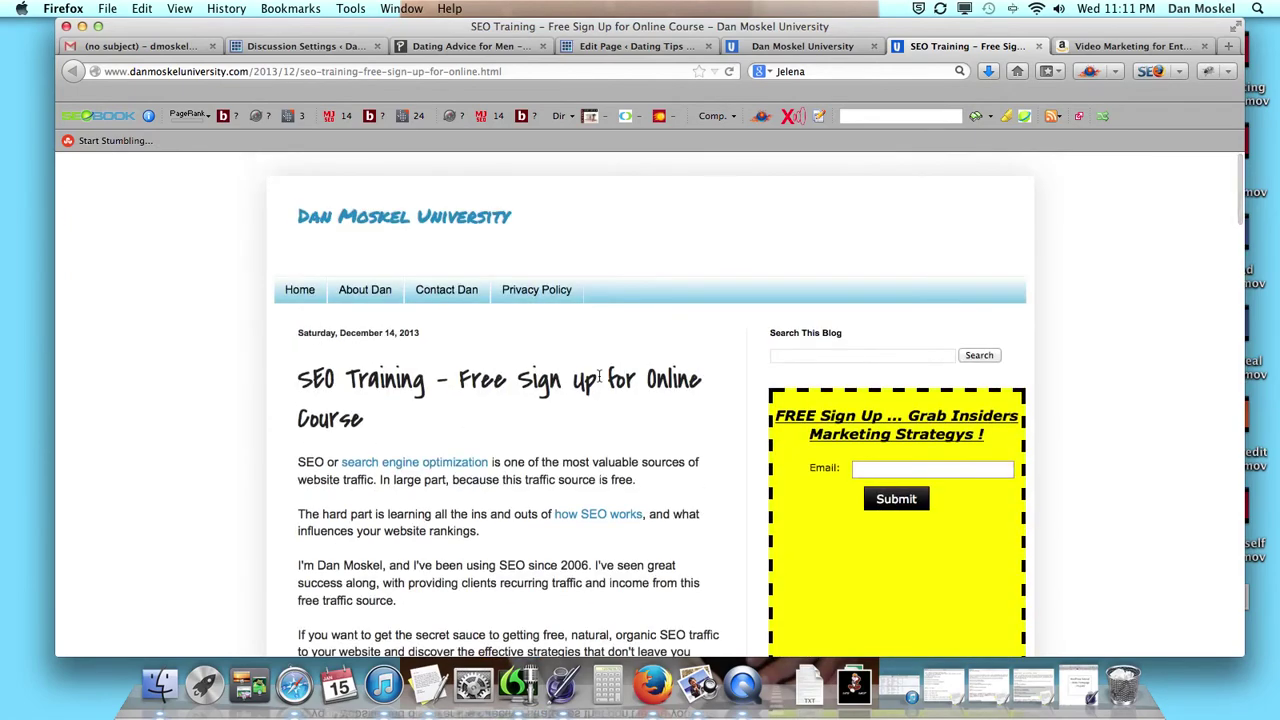
scroll(599, 376, "down", 2)
scroll(599, 376, "down", 6)
left_click(566, 430)
scroll(574, 430, "up", 8)
Go back to the Dating Advice for Men article and examine its comment area, related articles and "Filed under" line
left_click(470, 46)
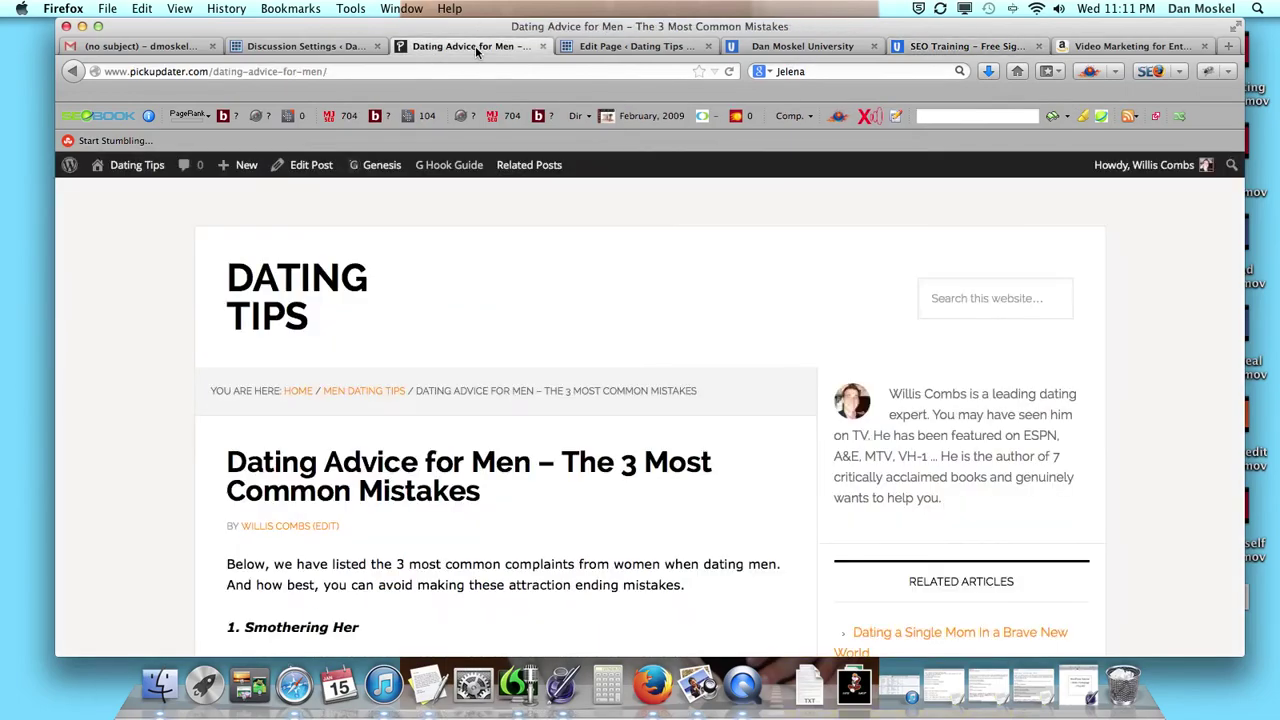
scroll(418, 390, "down", 20)
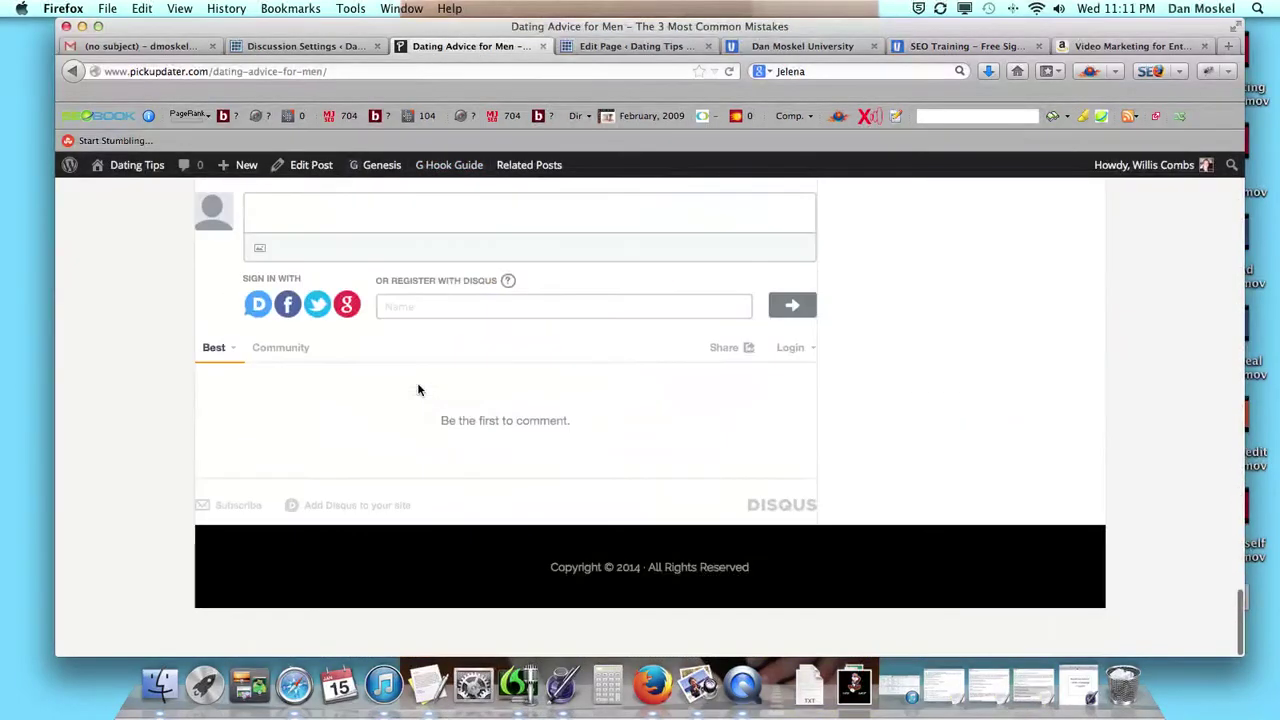
scroll(418, 380, "up", 5)
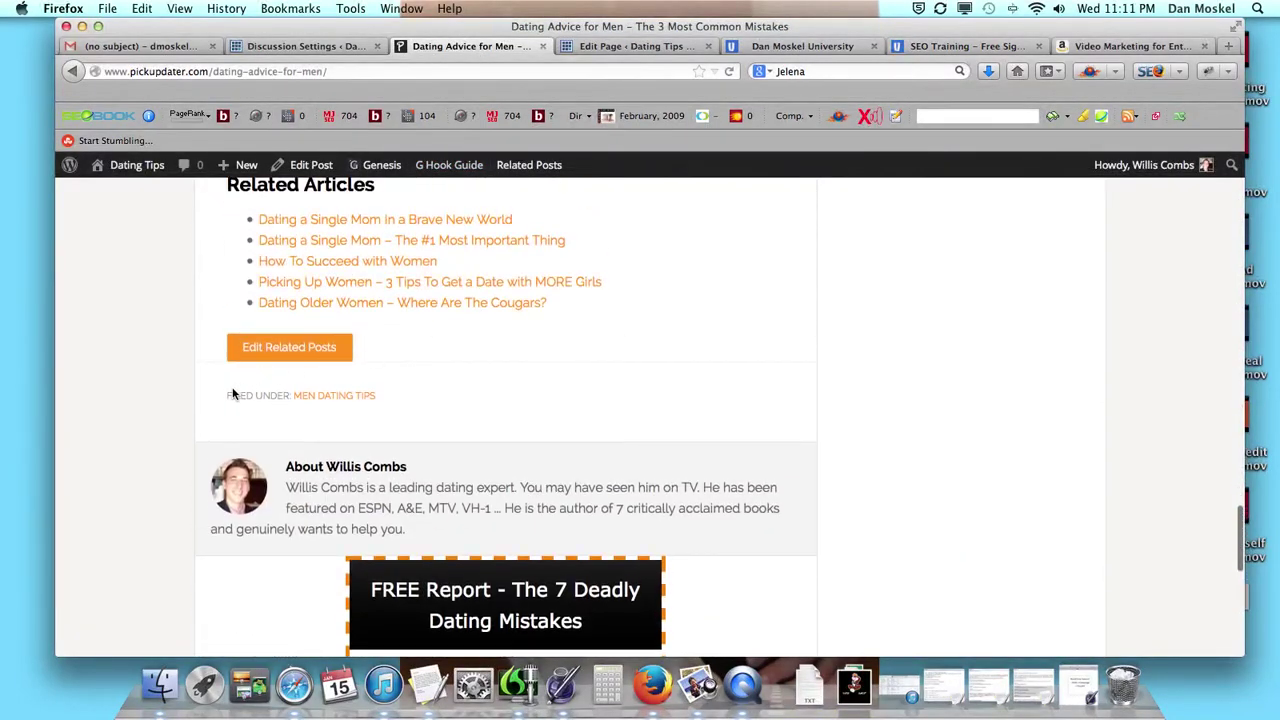
left_click_drag(228, 397, 378, 402)
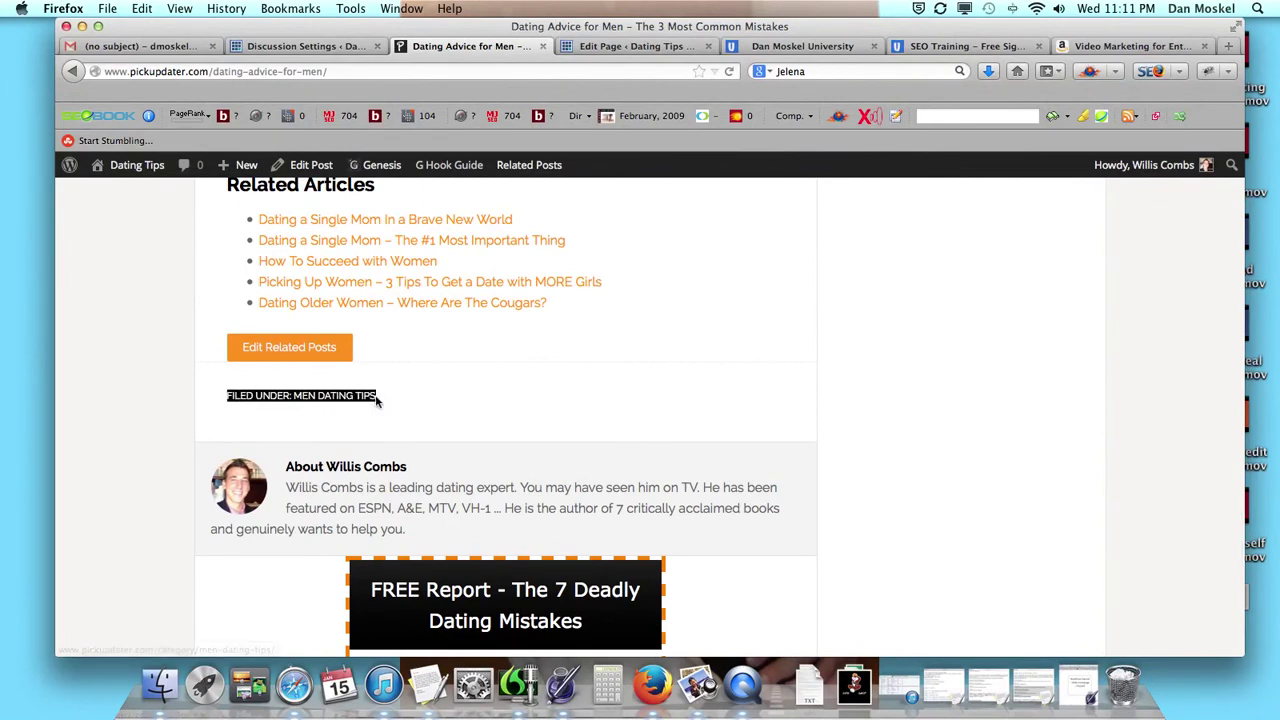
left_click(511, 405)
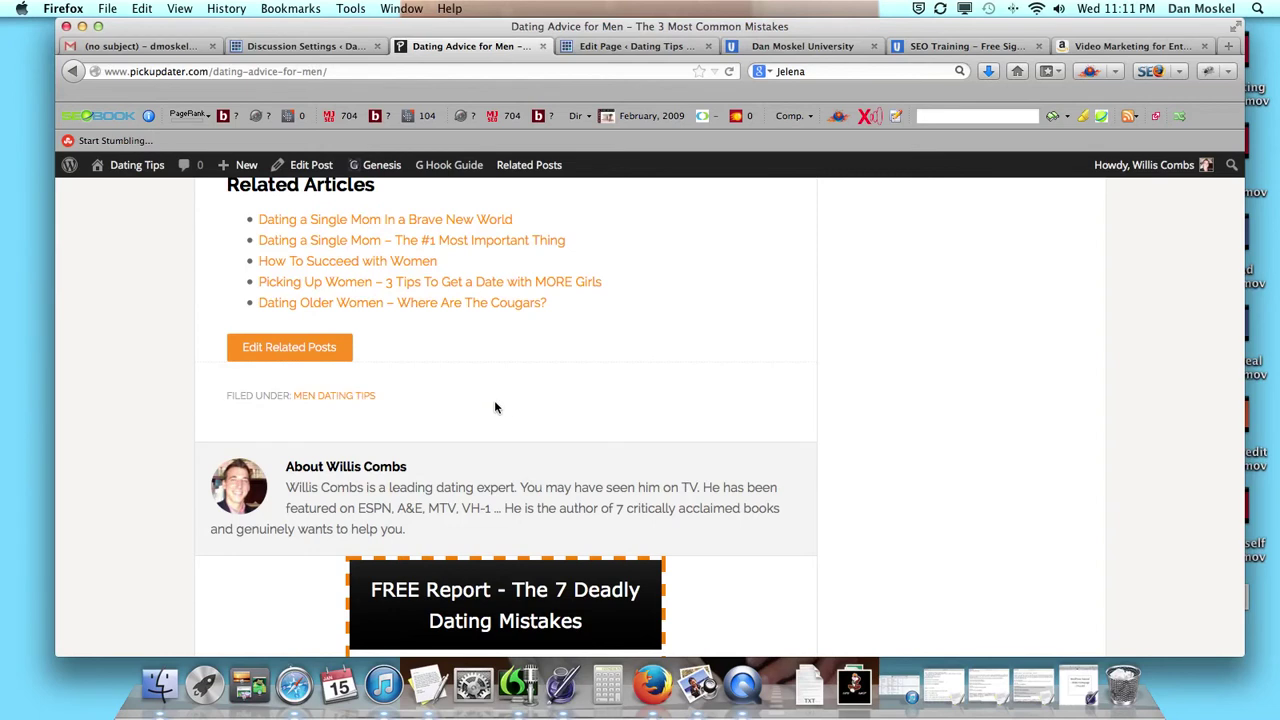
scroll(494, 407, "up", 1)
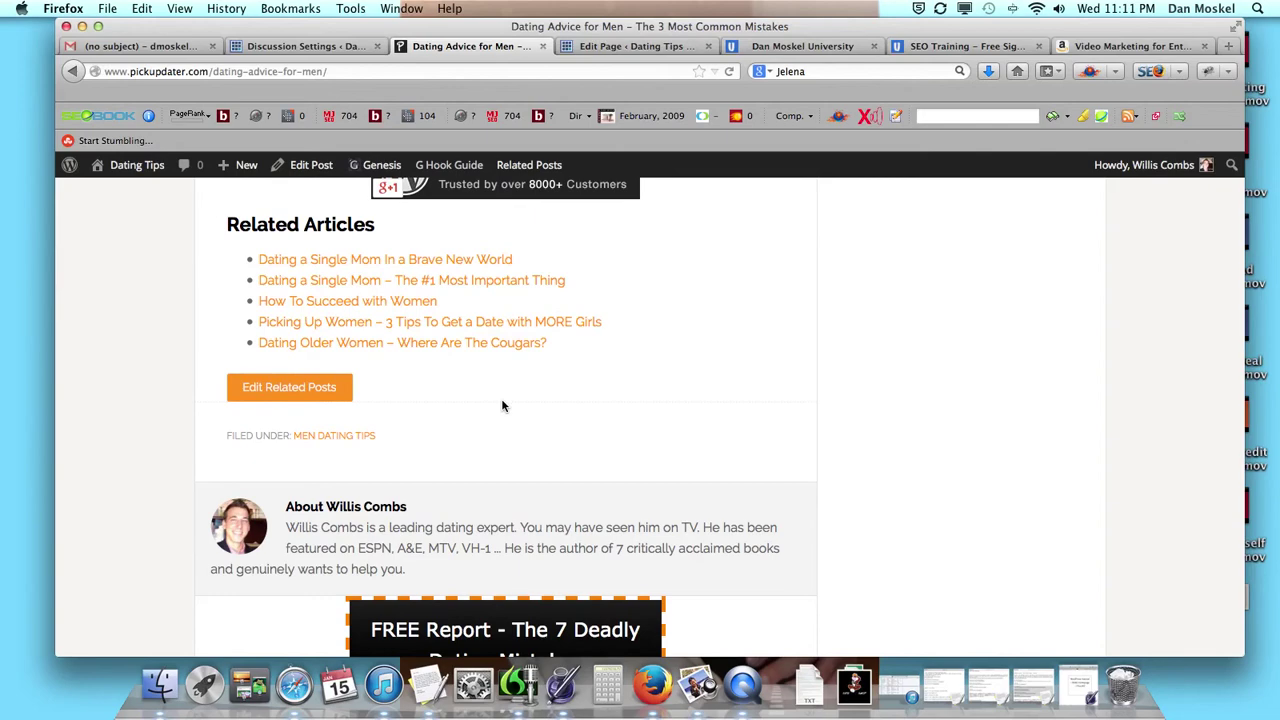
scroll(507, 400, "up", 15)
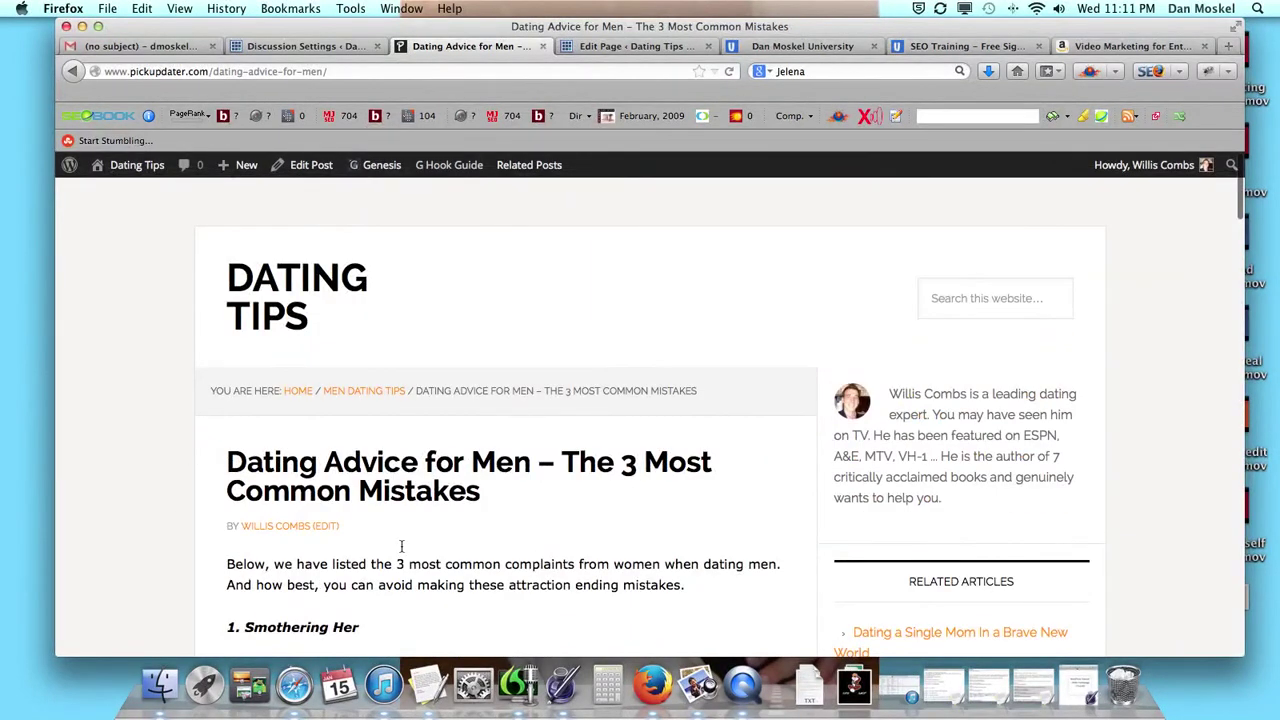
scroll(509, 559, "down", 1)
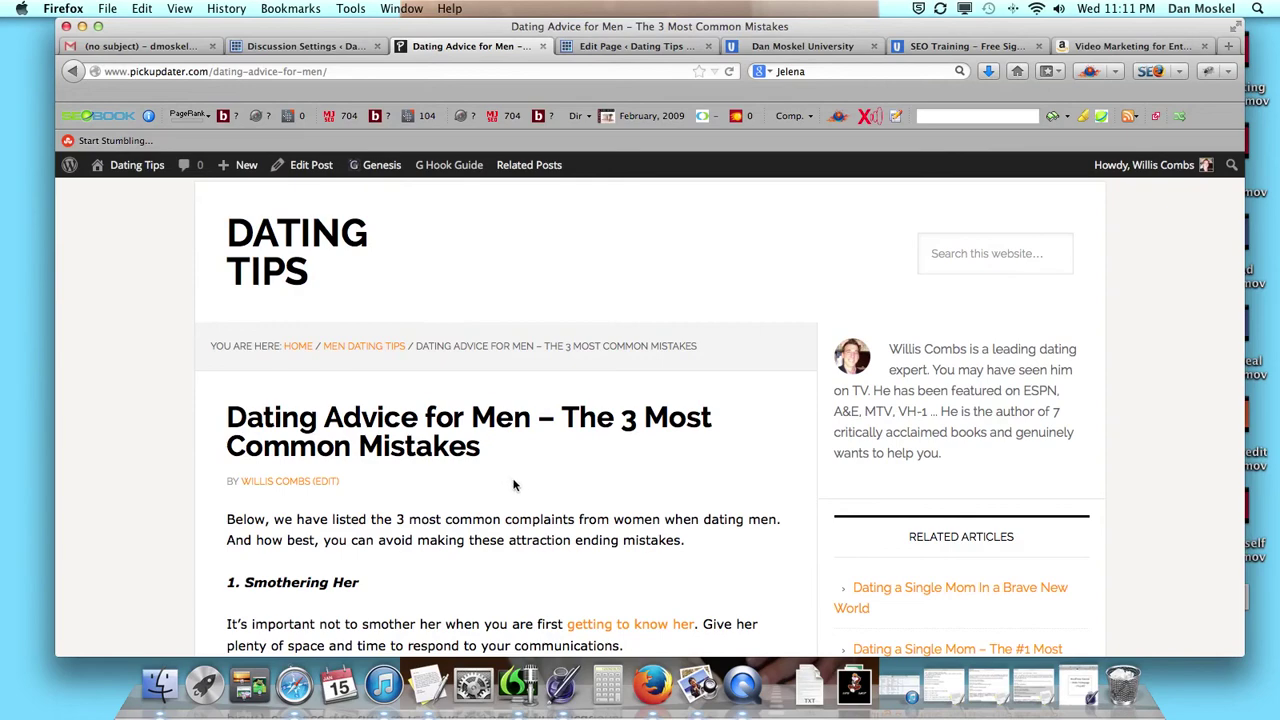
Show the SEO training post and the Amazon page for Video Marketing for Entrepreneurs, and minimize the browser window
left_click(975, 46)
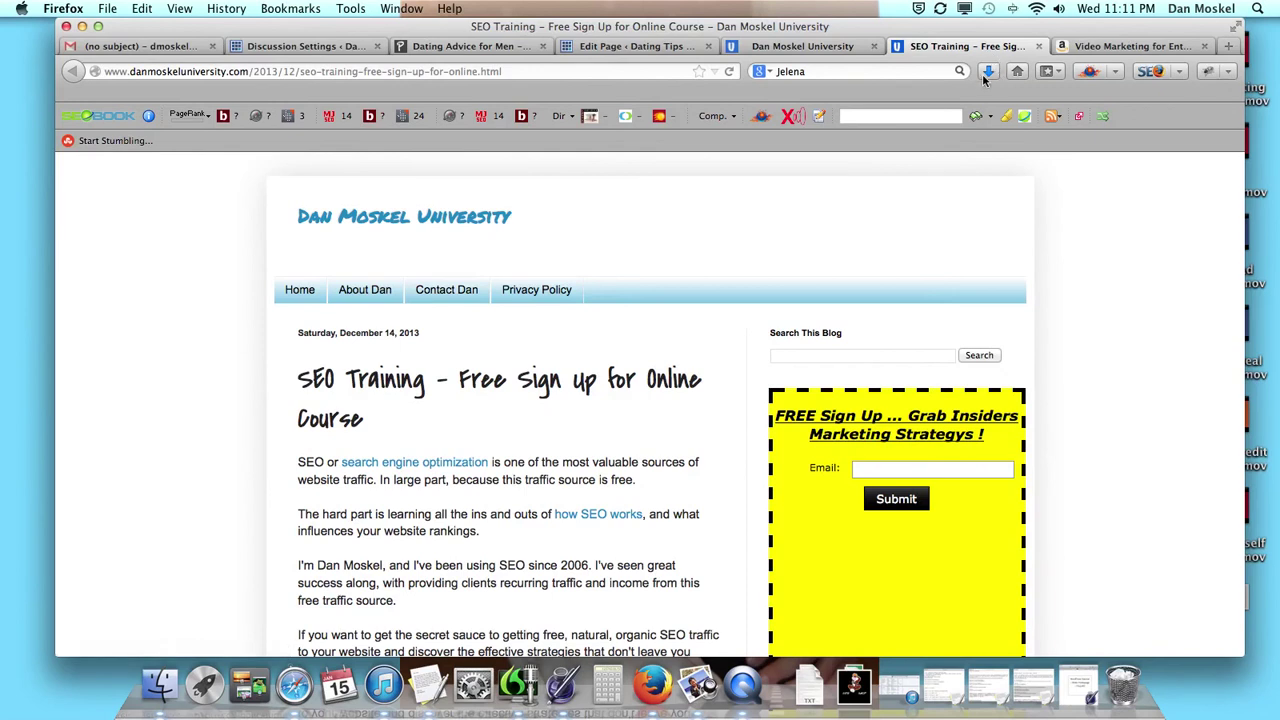
left_click(1118, 47)
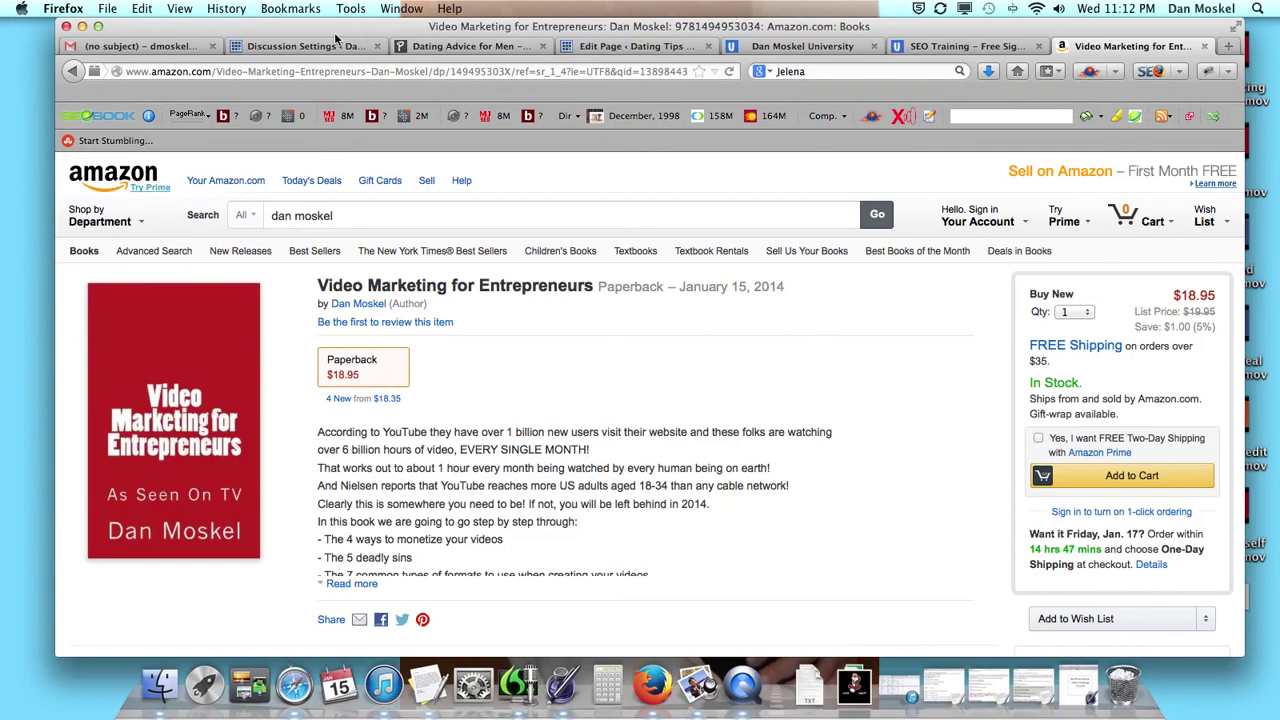
left_click(82, 27)
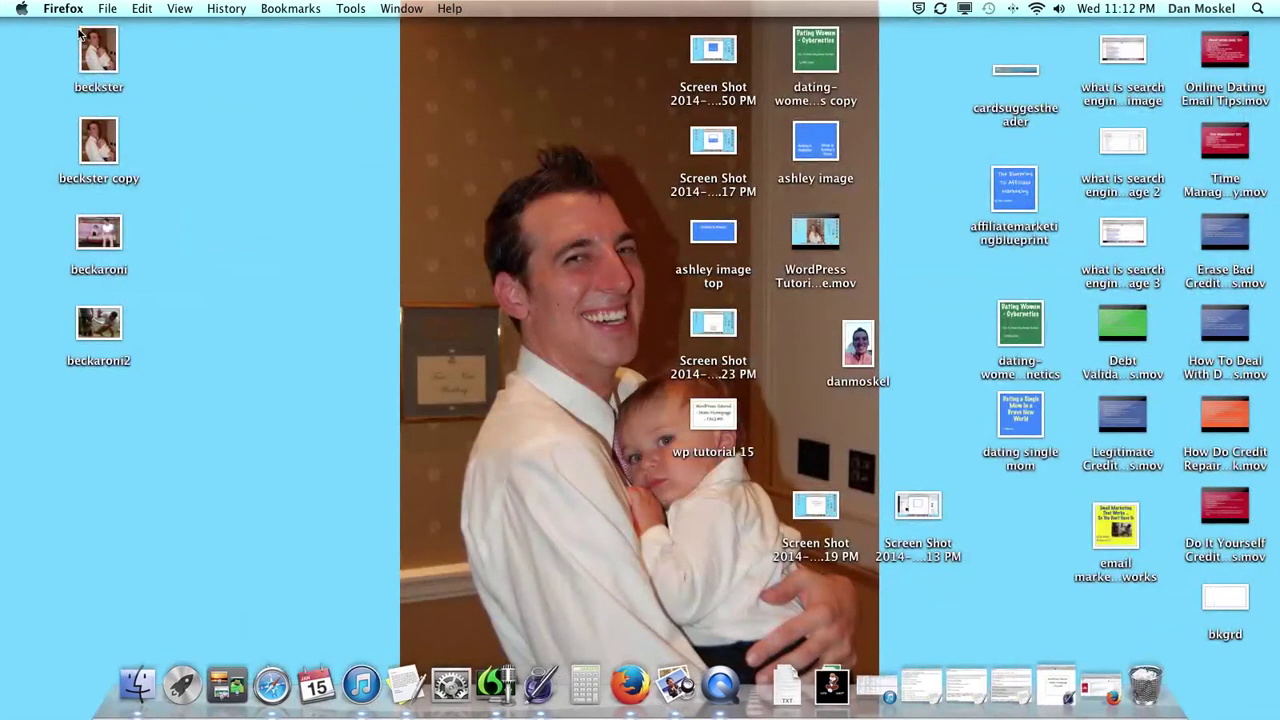